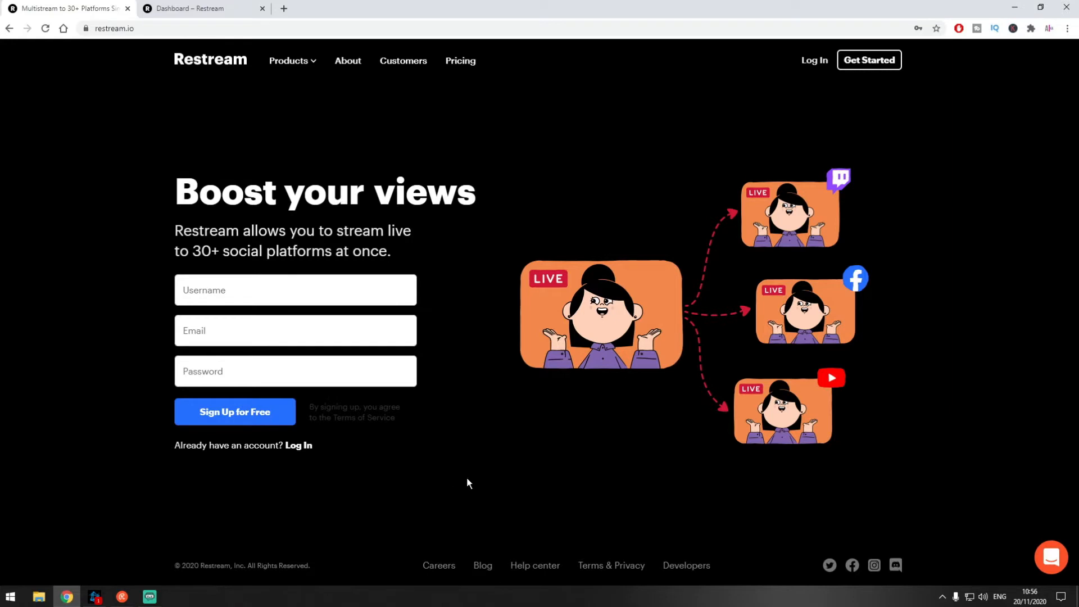
- Open the Restream dashboard, begin adding a channel and look through the supported streaming platforms
click(187, 7)
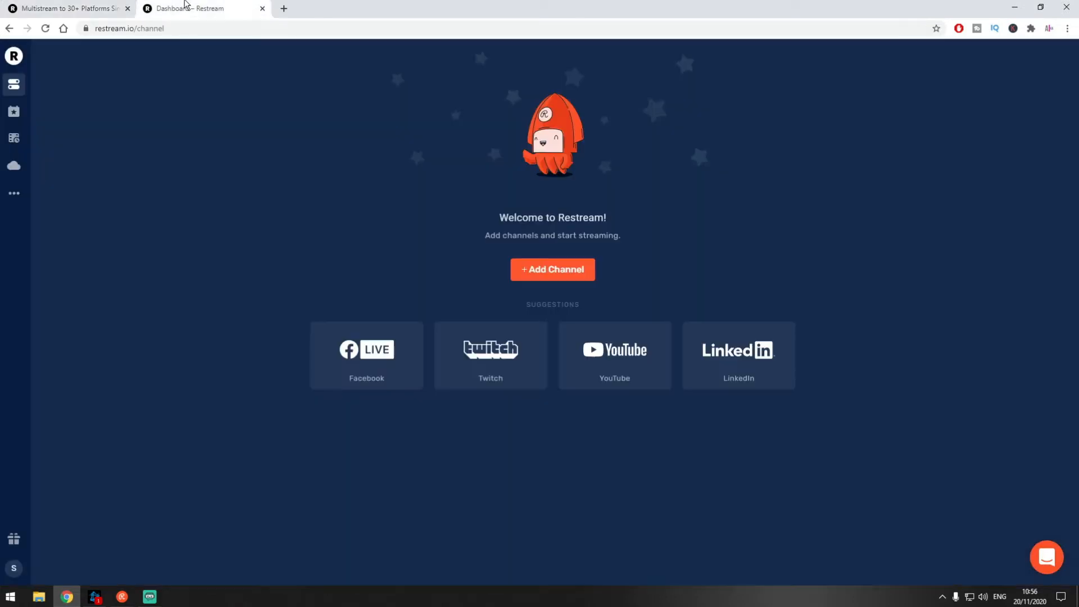
click(17, 85)
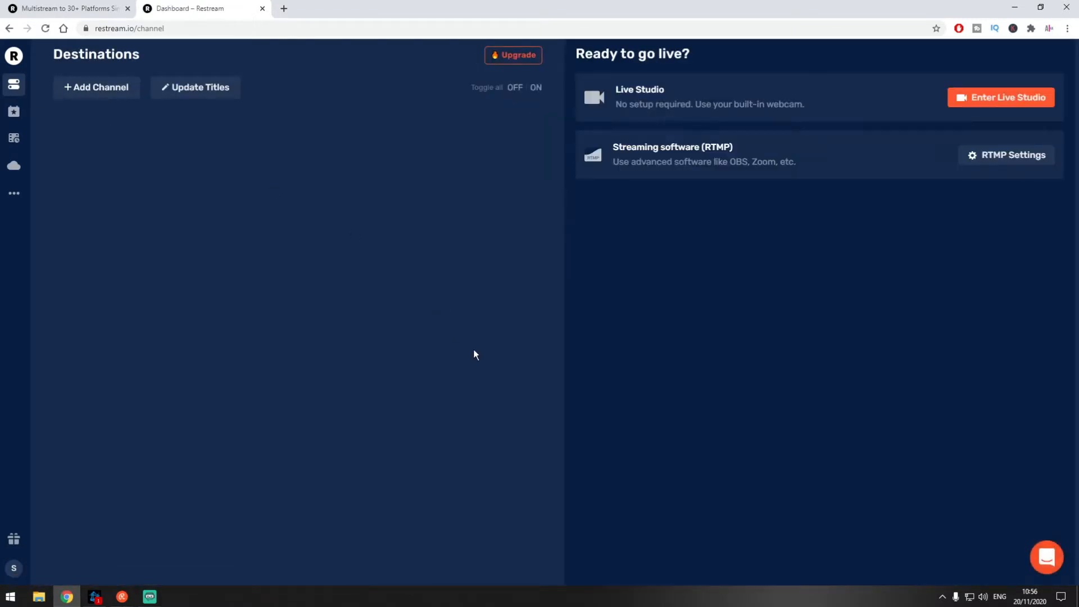
click(98, 89)
scroll(109, 328, down, 4)
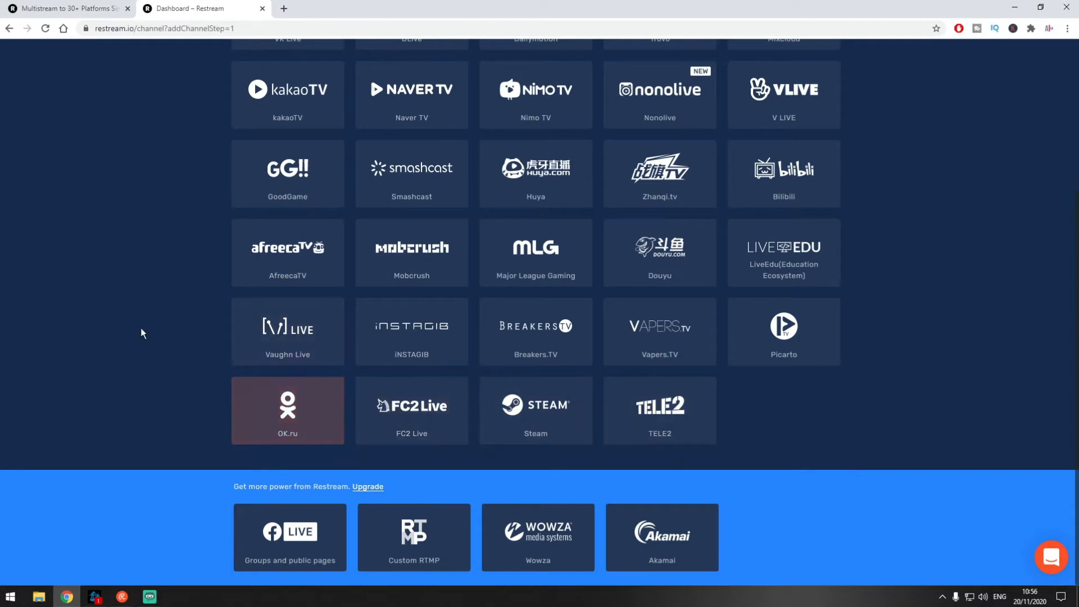
scroll(135, 326, up, 1)
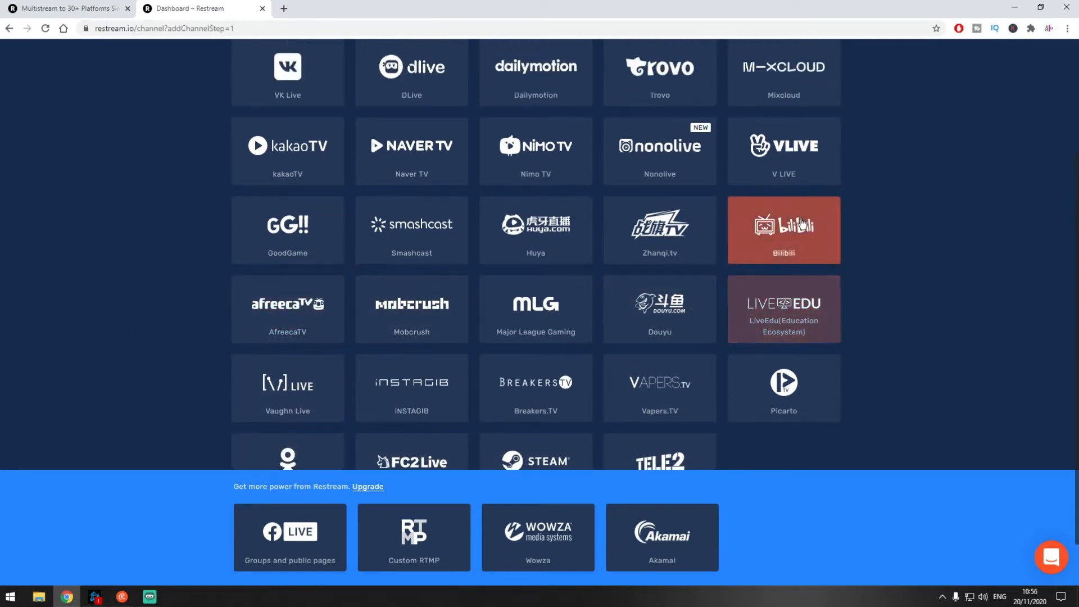
scroll(138, 268, up, 2)
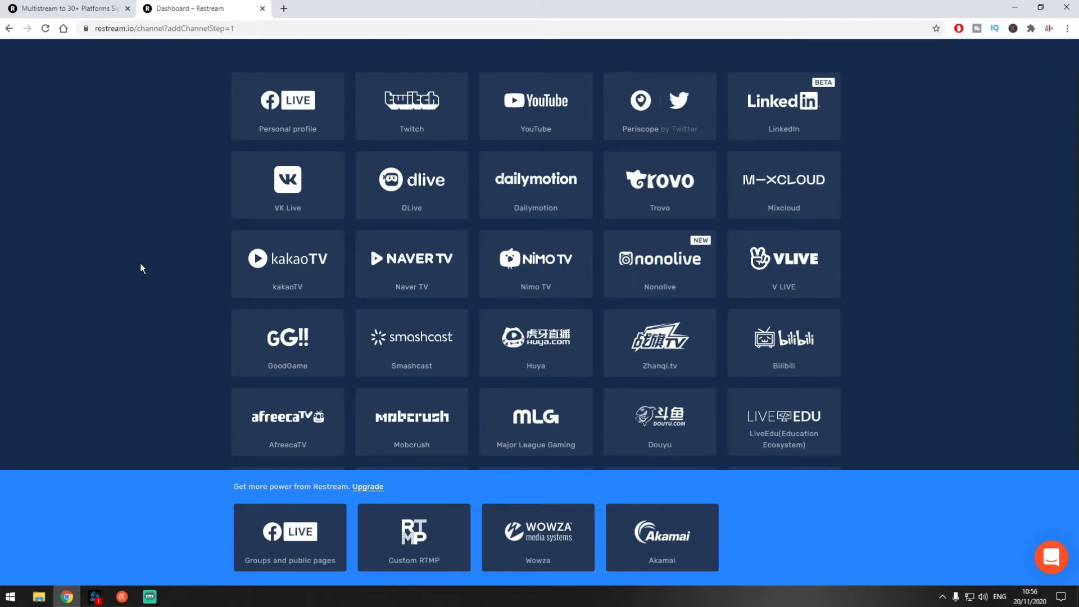
scroll(140, 263, up, 1)
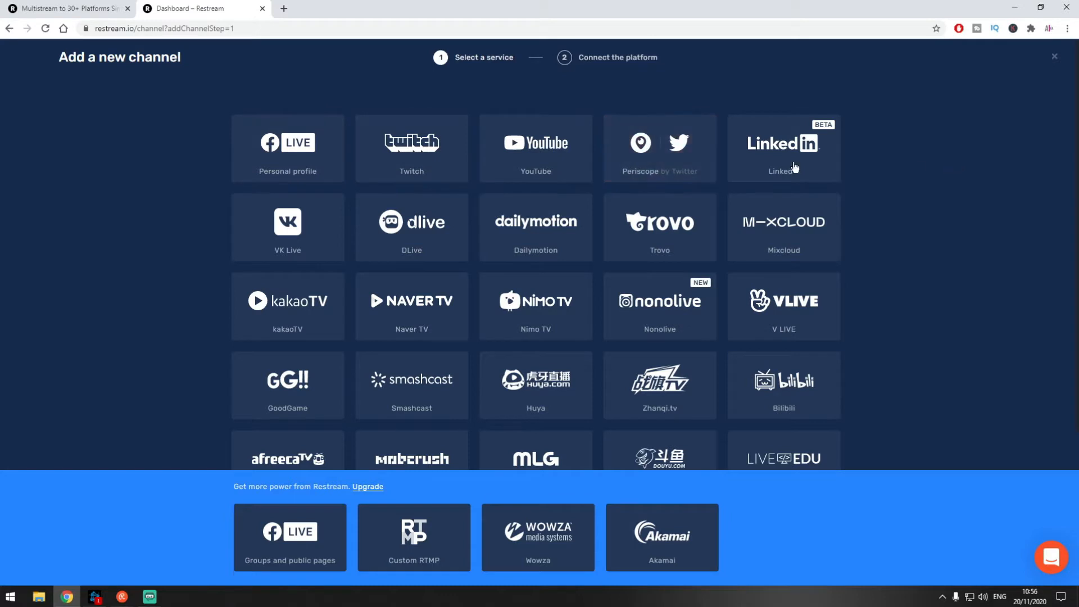
- Connect YouTube as a streaming channel, allow account access and save its settings with the Primary Youtube server and Entertainment category
click(550, 164)
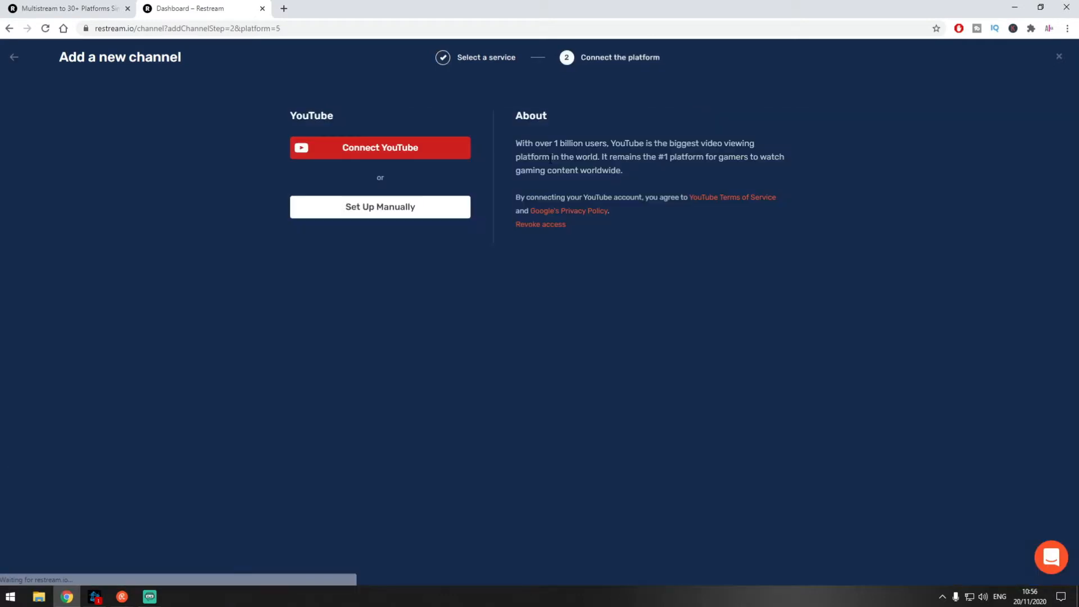
click(327, 153)
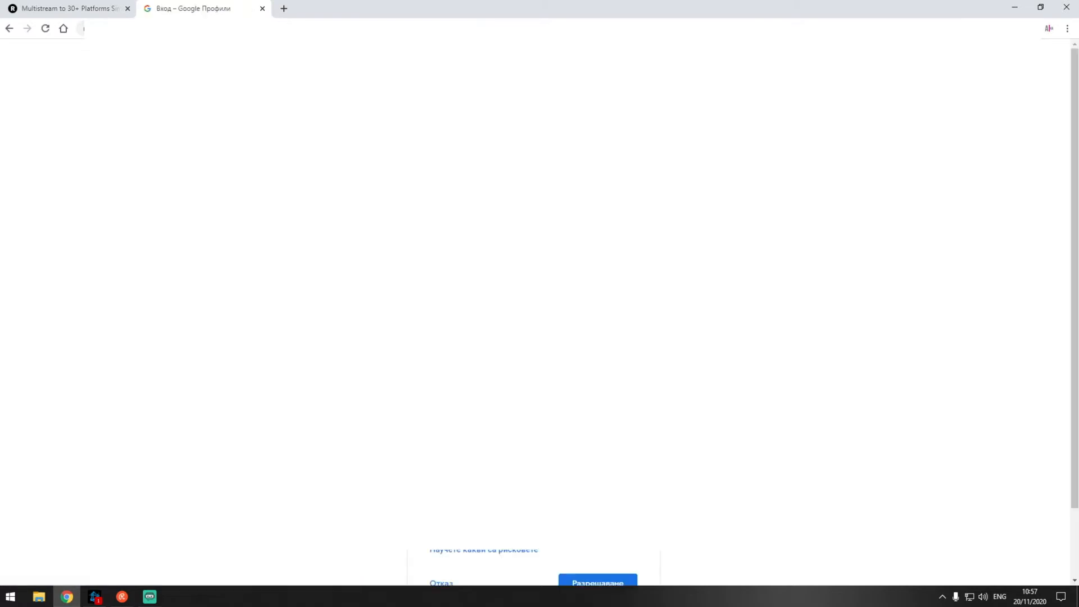
click(615, 582)
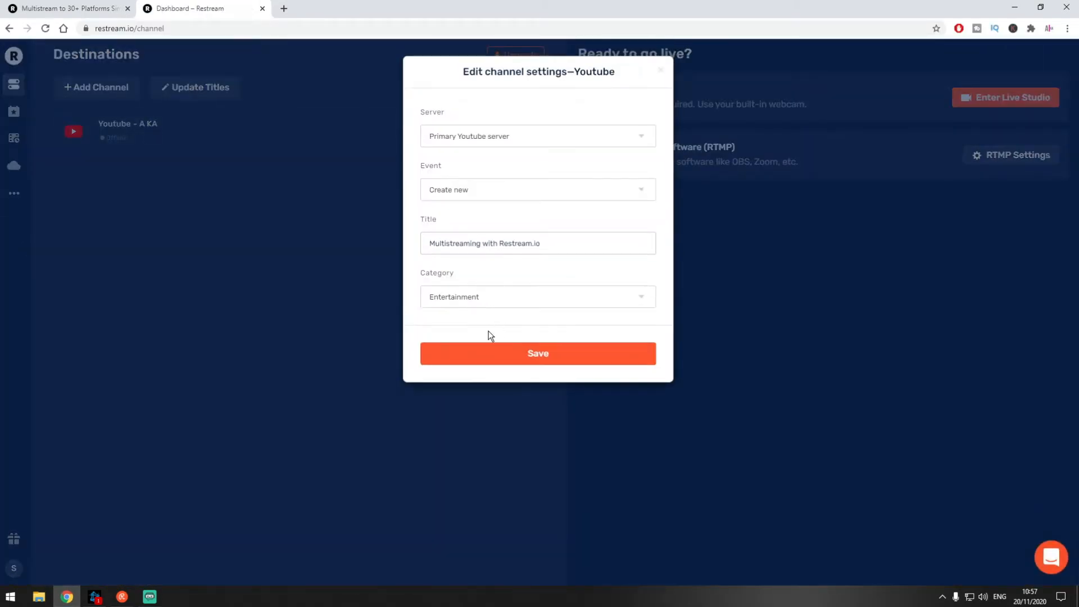
click(470, 355)
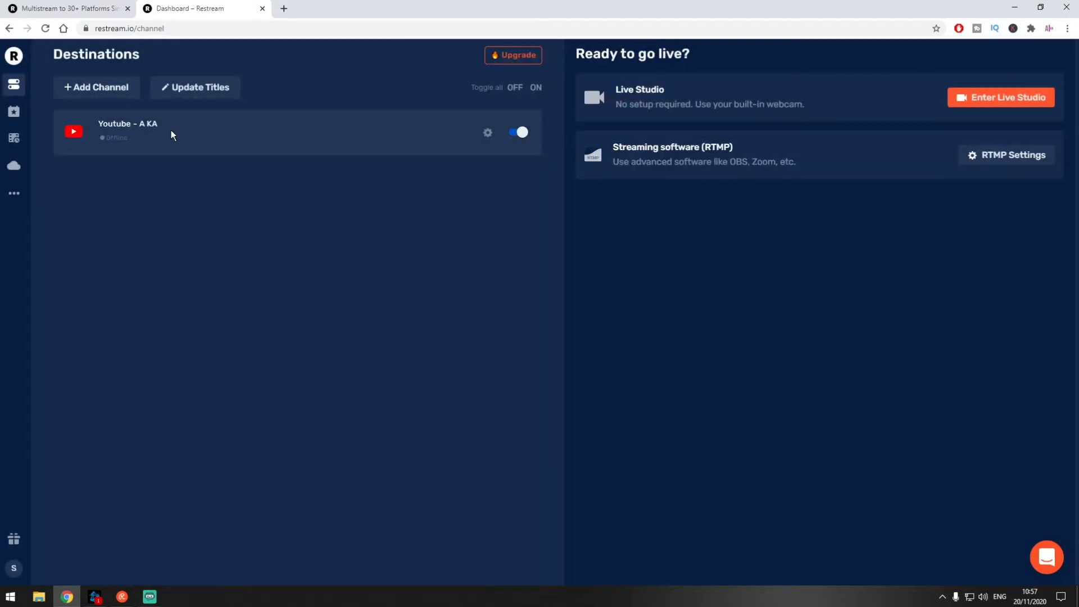
- View Restream's Chat app download page, then switch to the installed Restream Chat desktop app
click(9, 201)
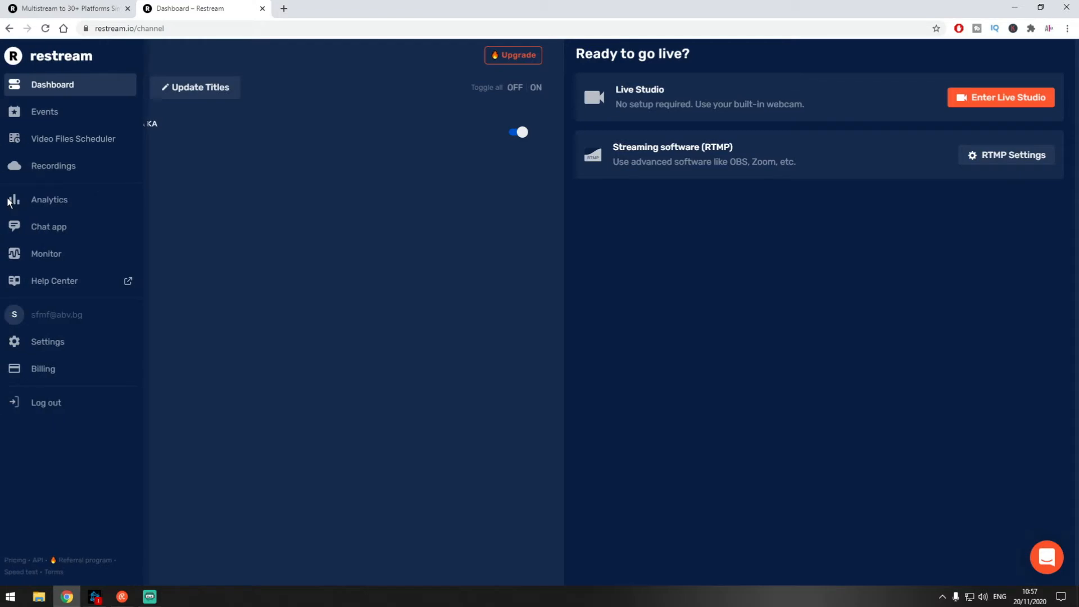
click(79, 231)
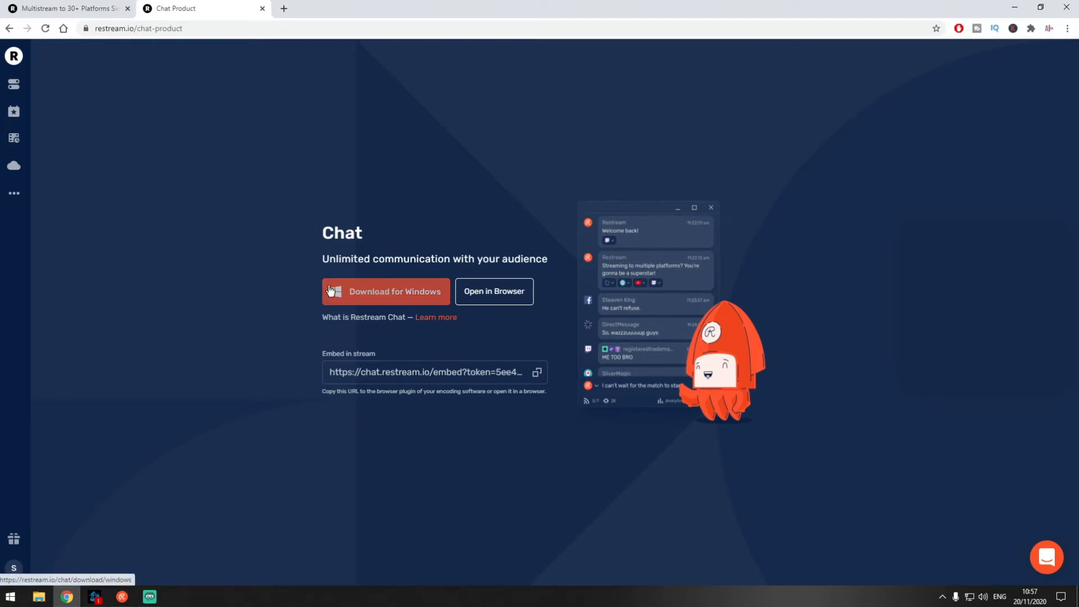
click(121, 596)
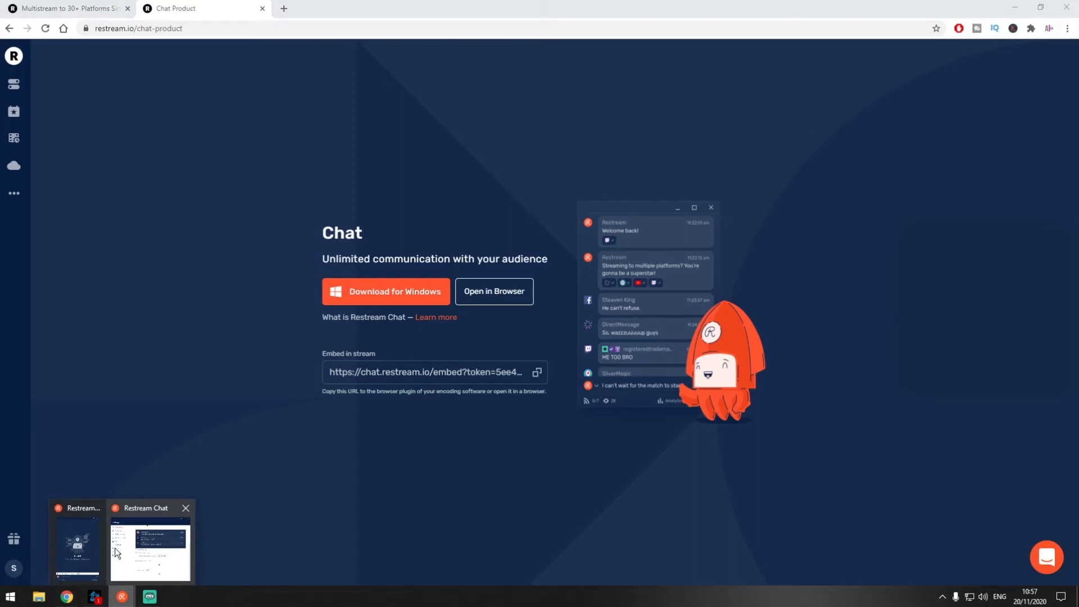
click(116, 553)
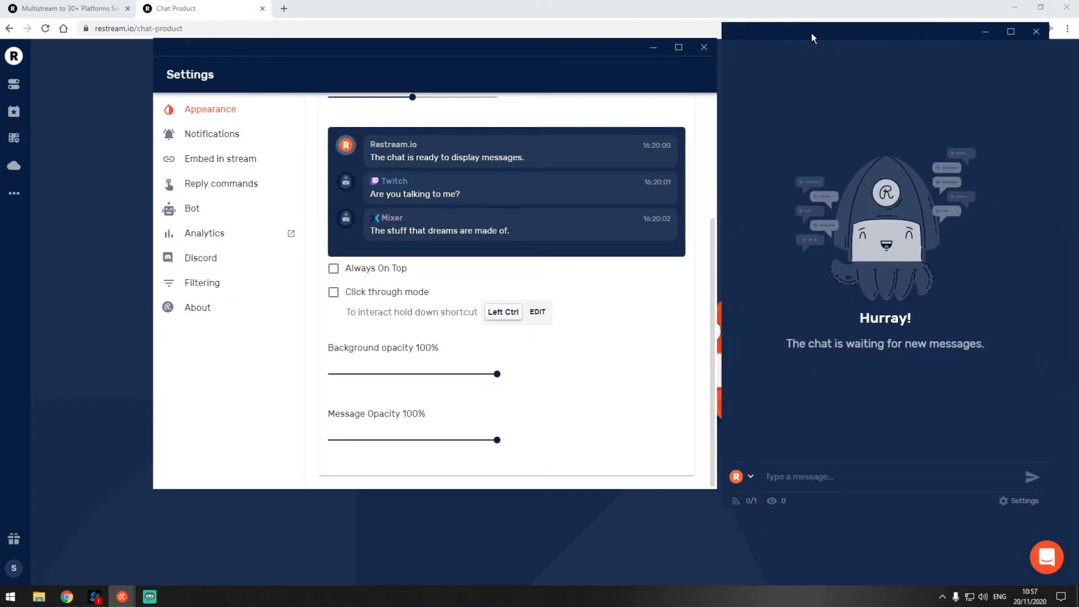
- Turn off the chat's viewer counter, avatars and colorized author names, and turn on Compact mode
scroll(513, 296, up, 3)
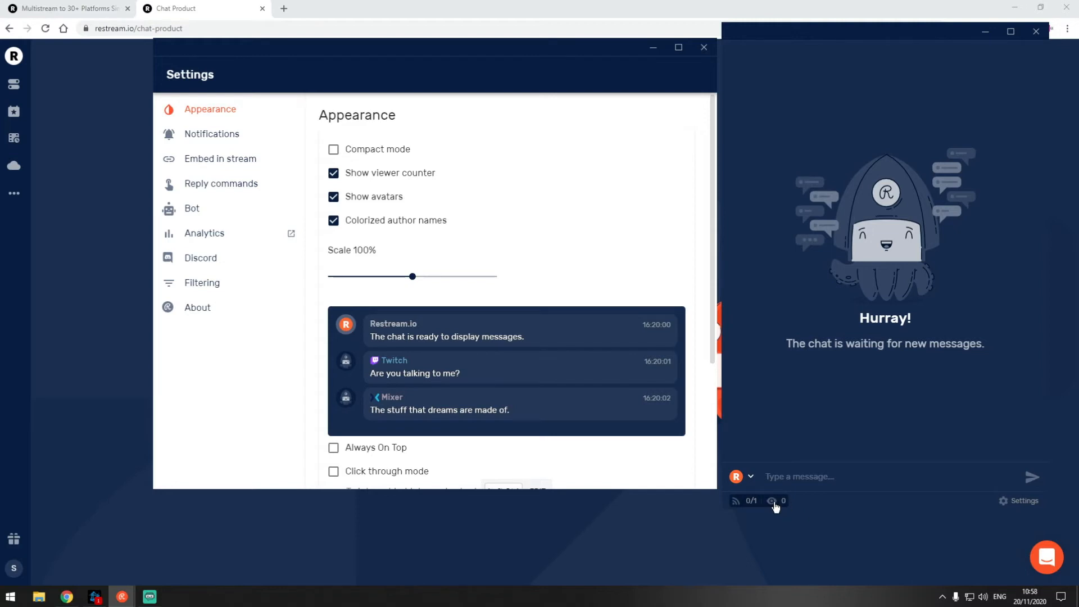
click(334, 174)
click(333, 197)
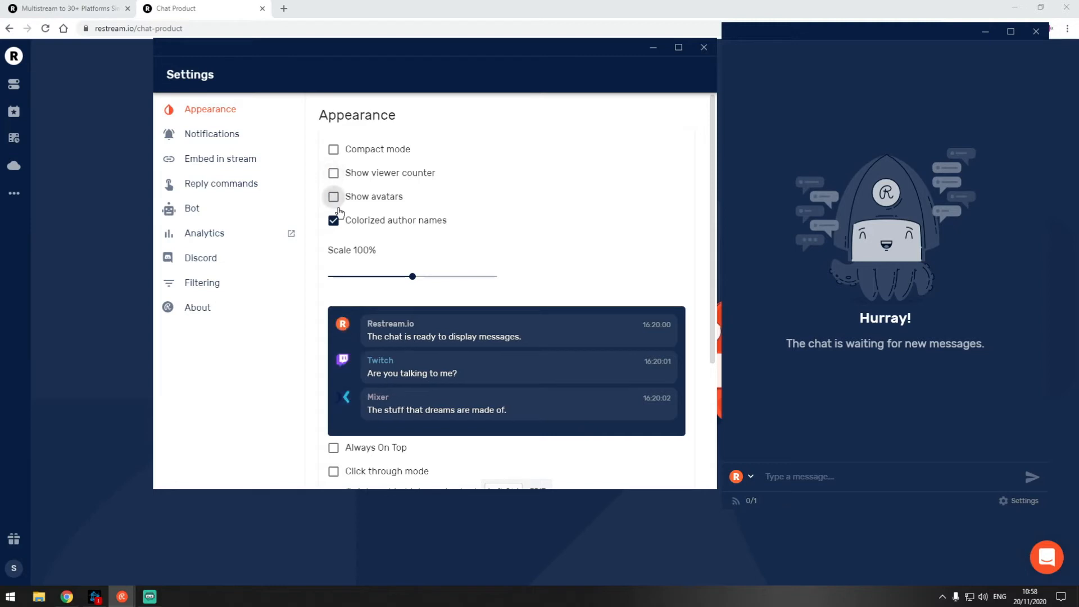
click(333, 220)
click(333, 150)
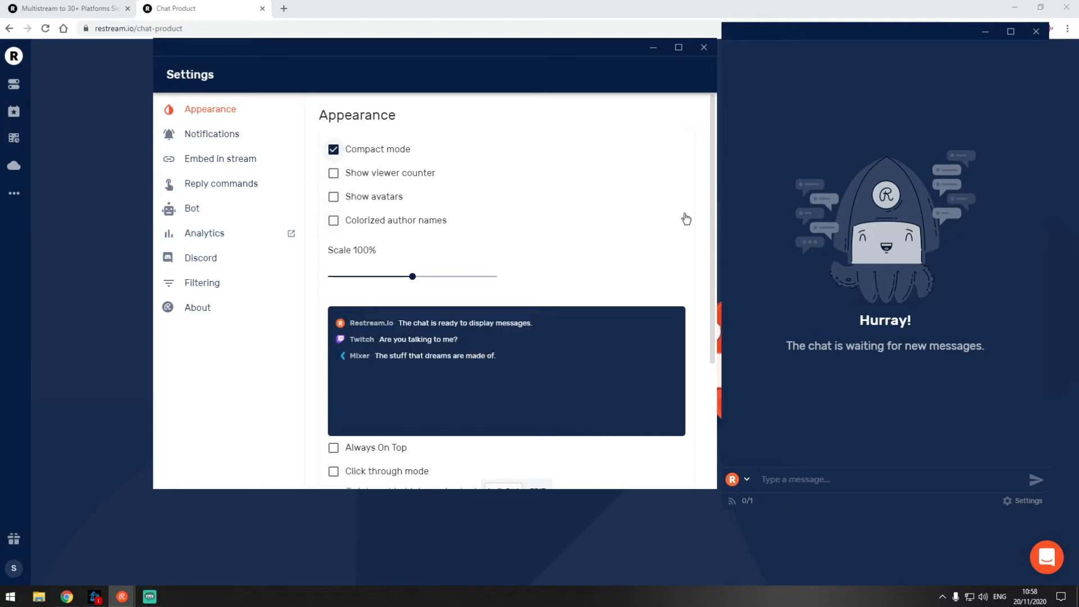
- Shrink and reposition the chat window beside the settings, and enable Always On Top for it
drag(1041, 23, 834, 287)
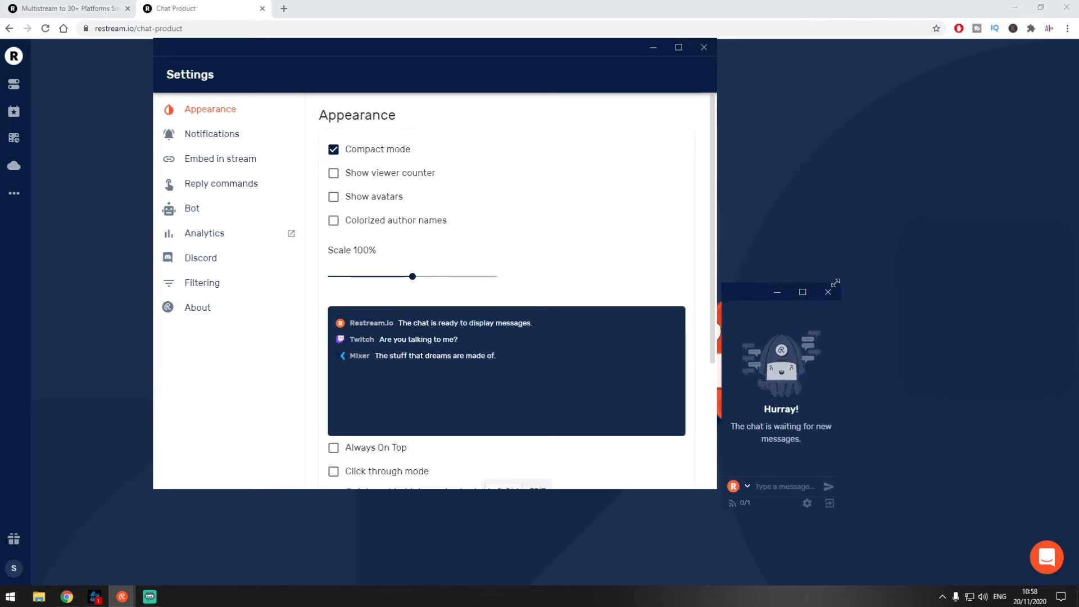
drag(751, 297, 835, 214)
scroll(481, 229, down, 3)
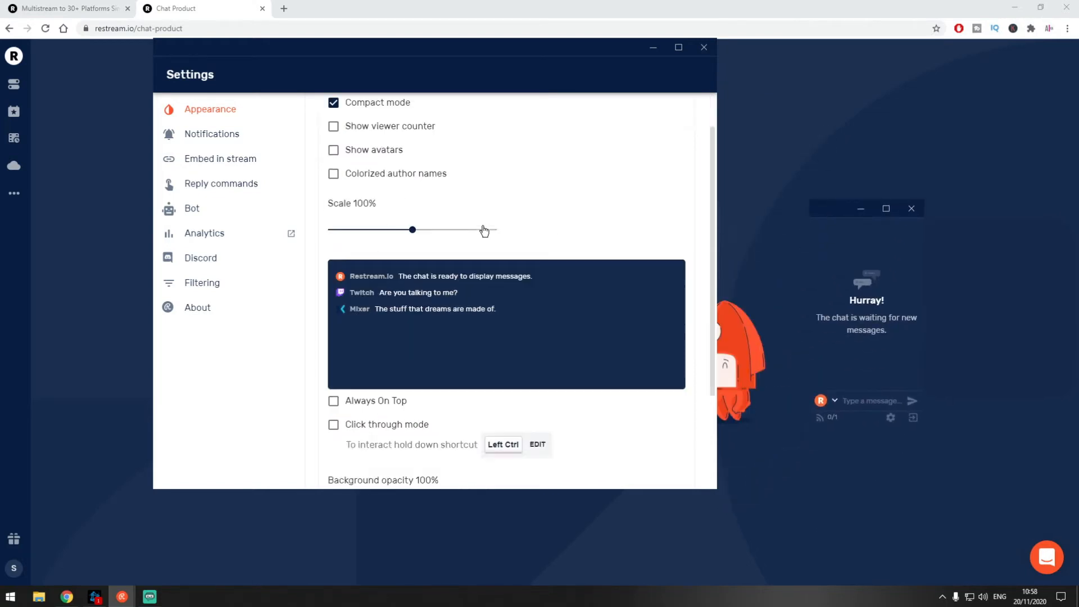
scroll(450, 272, up, 3)
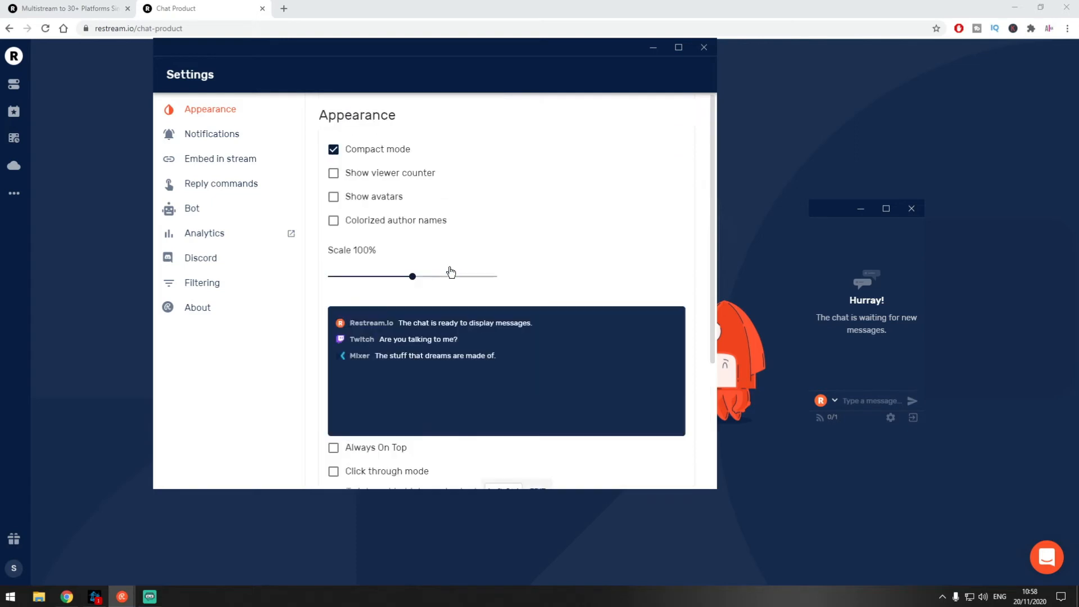
scroll(450, 272, down, 3)
click(333, 279)
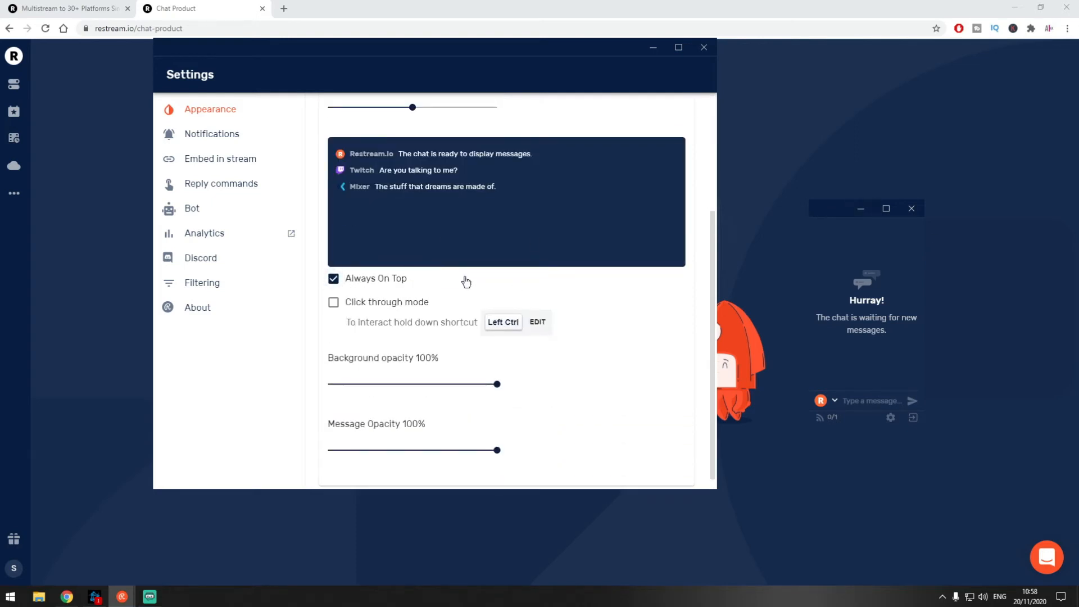
mouse_move(831, 211)
mouse_down()
mouse_move(812, 136)
mouse_move(857, 59)
mouse_move(757, 72)
mouse_move(798, 175)
mouse_move(823, 201)
mouse_up()
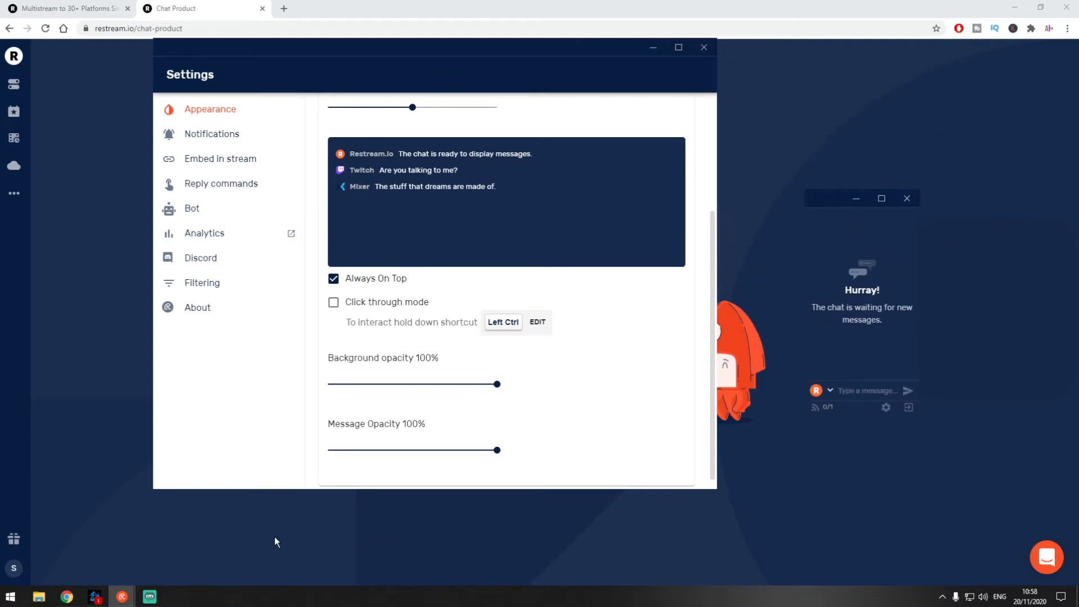
- Launch Diablo III from the Blizzard launcher, and move and enlarge the chat window over the game's main menu
click(94, 596)
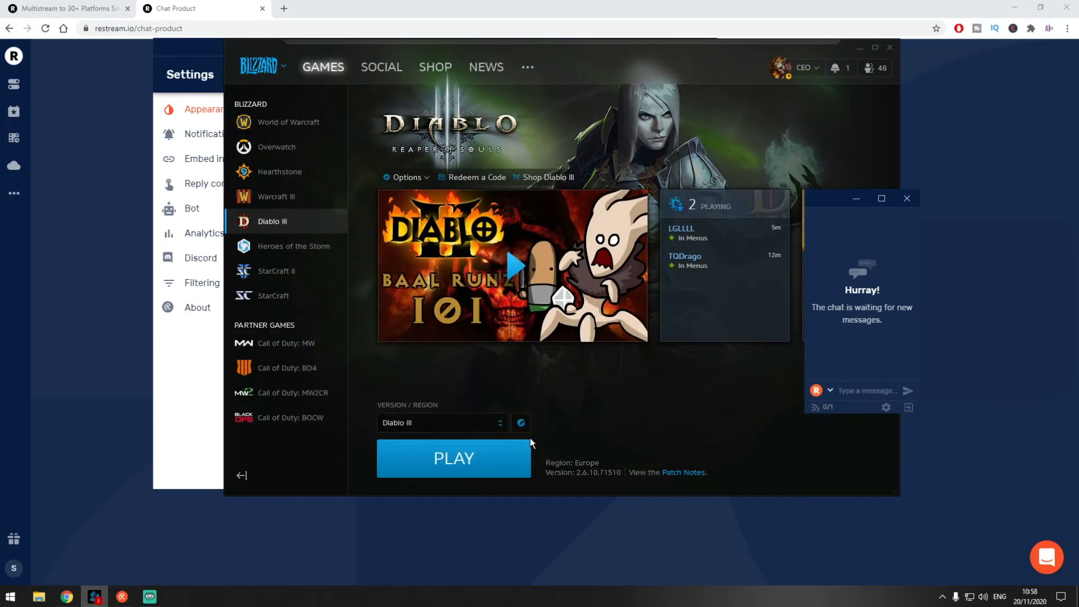
click(486, 454)
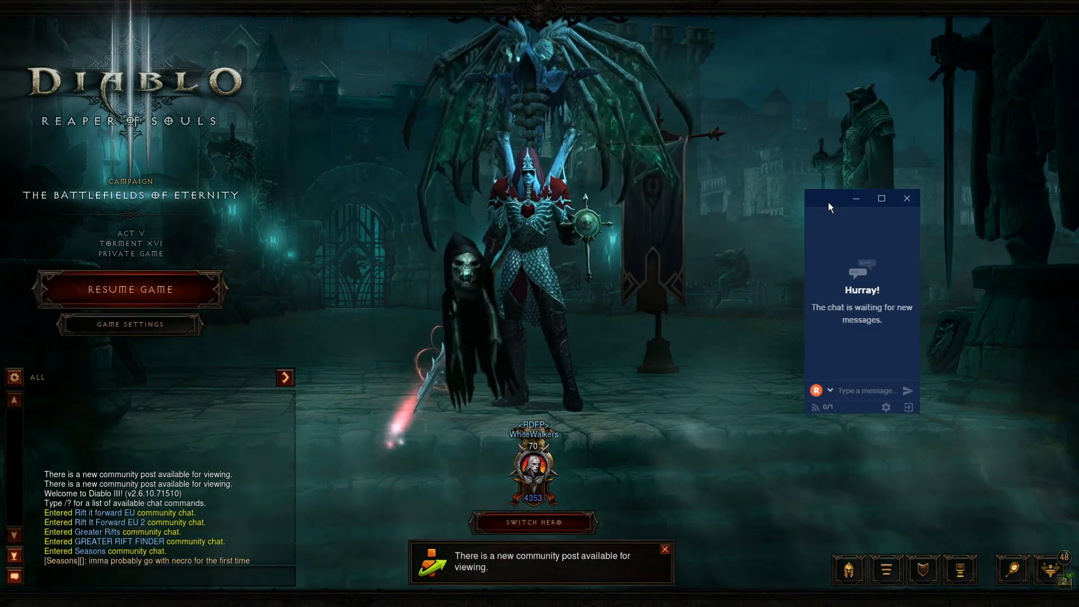
drag(829, 202, 296, 128)
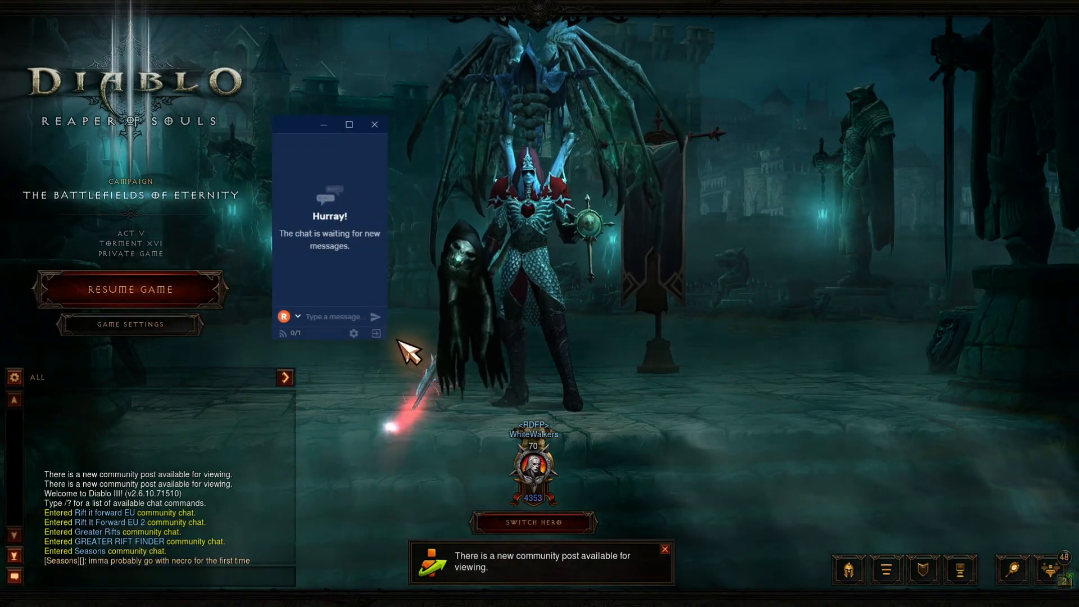
drag(386, 339, 505, 404)
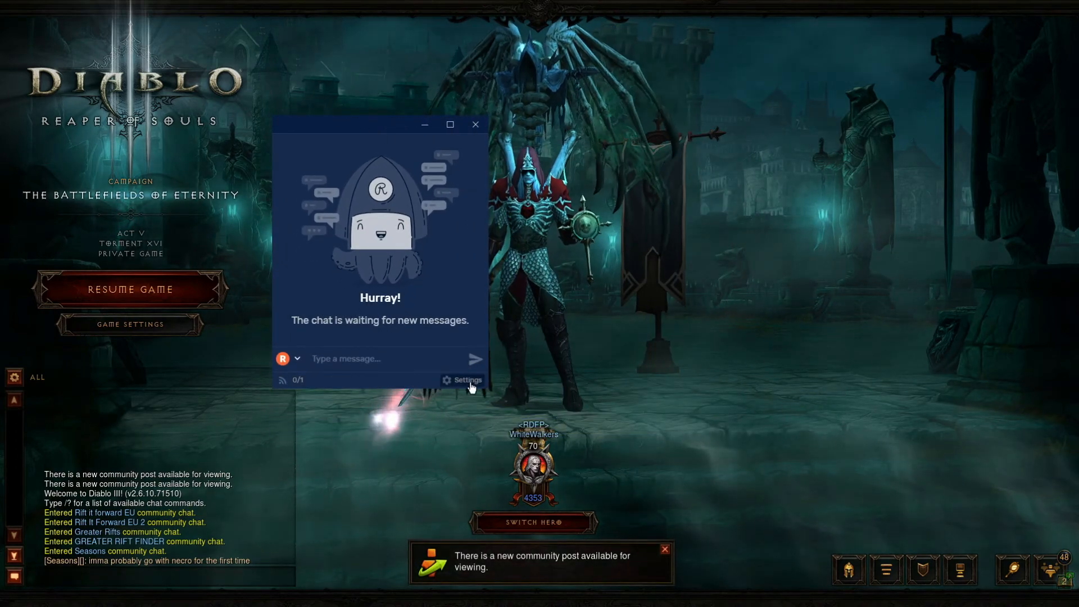
- Reopen the chat's Appearance settings with the chat window moved clear of them, and set Background opacity to 0%
click(464, 380)
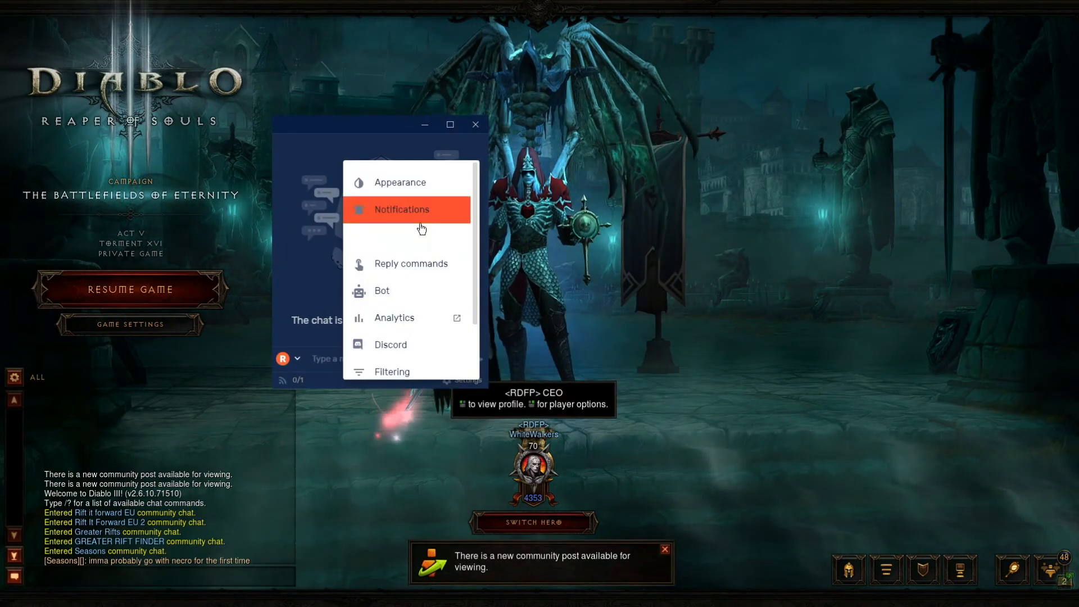
click(405, 192)
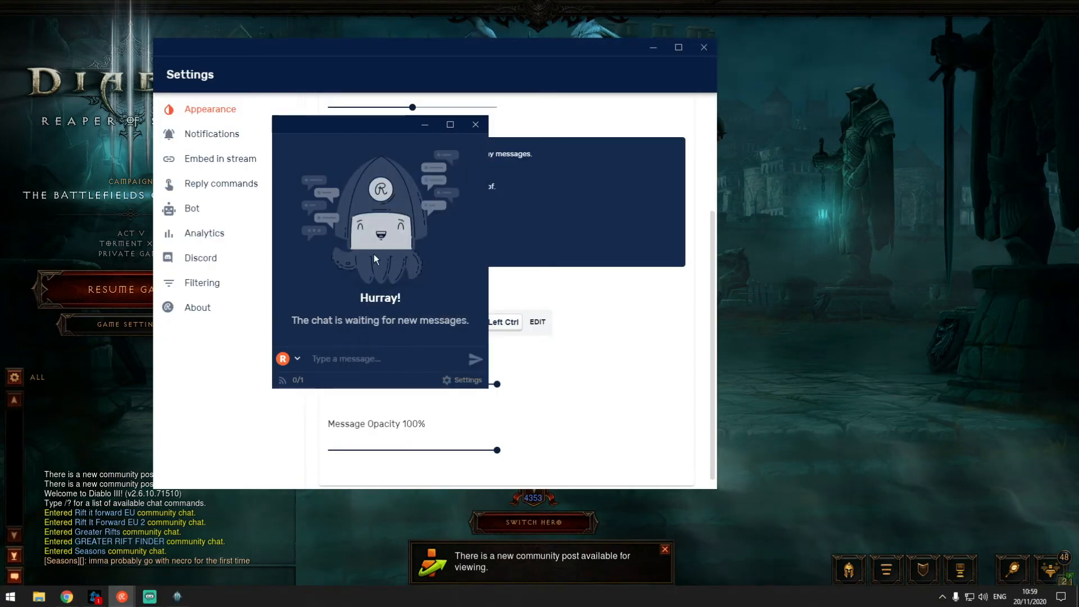
drag(347, 130, 819, 132)
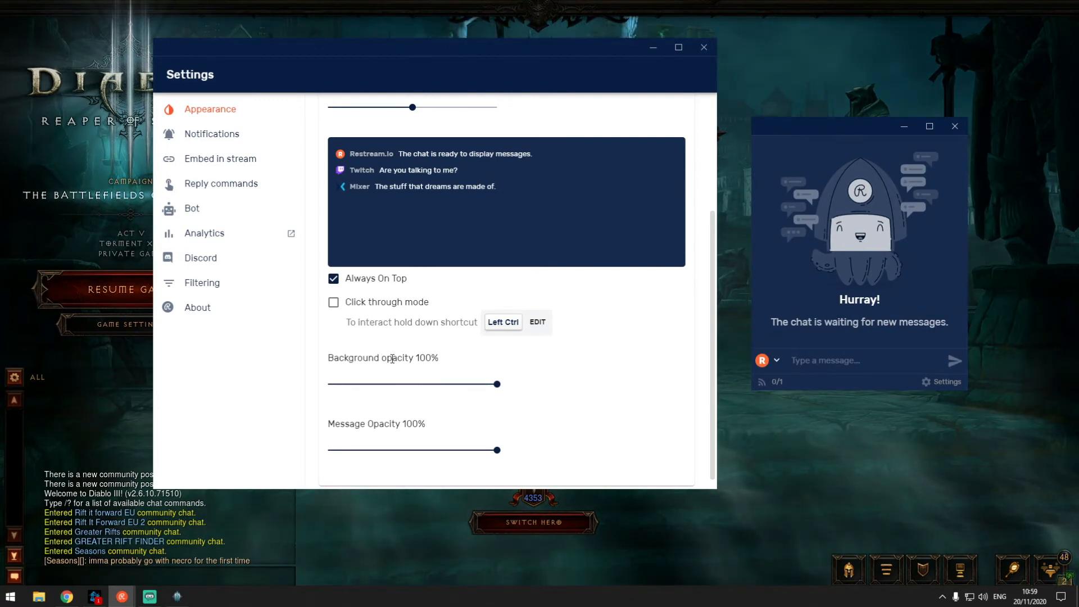
drag(497, 383, 335, 385)
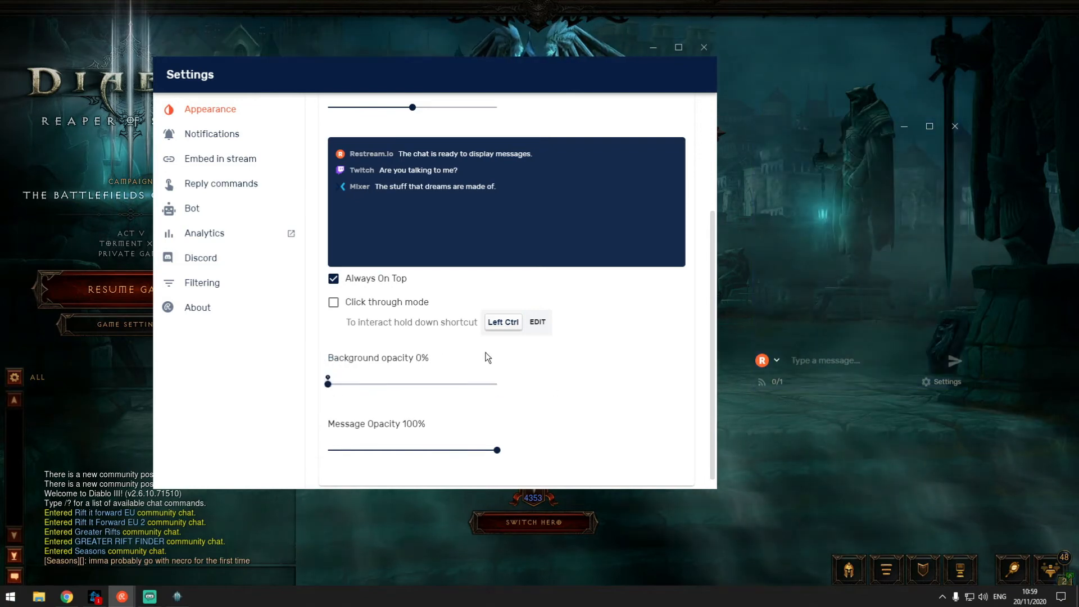
drag(826, 131, 834, 212)
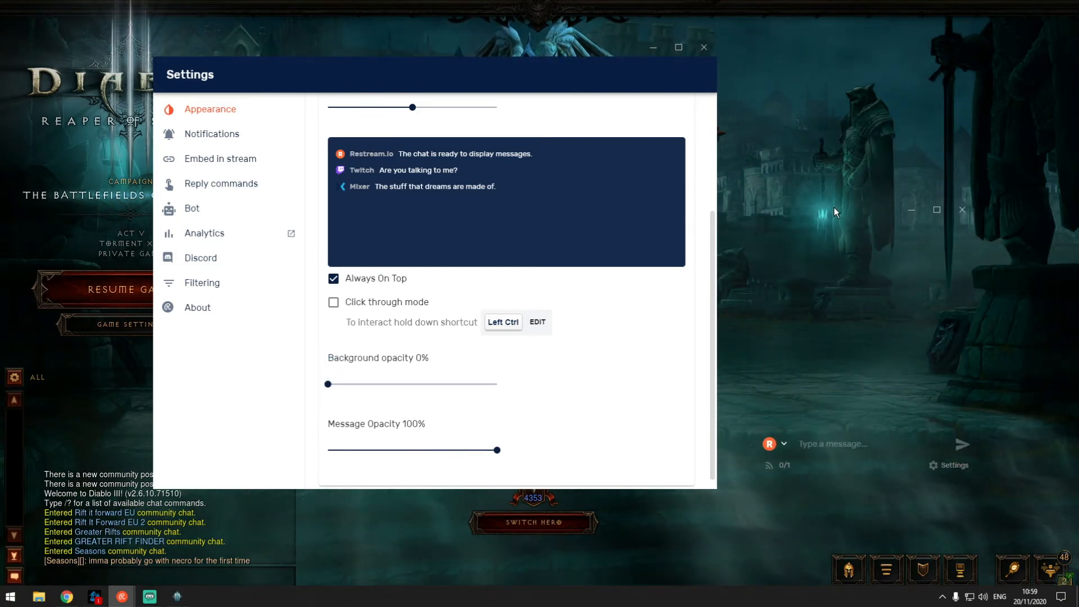
- Resume the Diablo III game and move the chat overlay across the play area, near the character
click(97, 296)
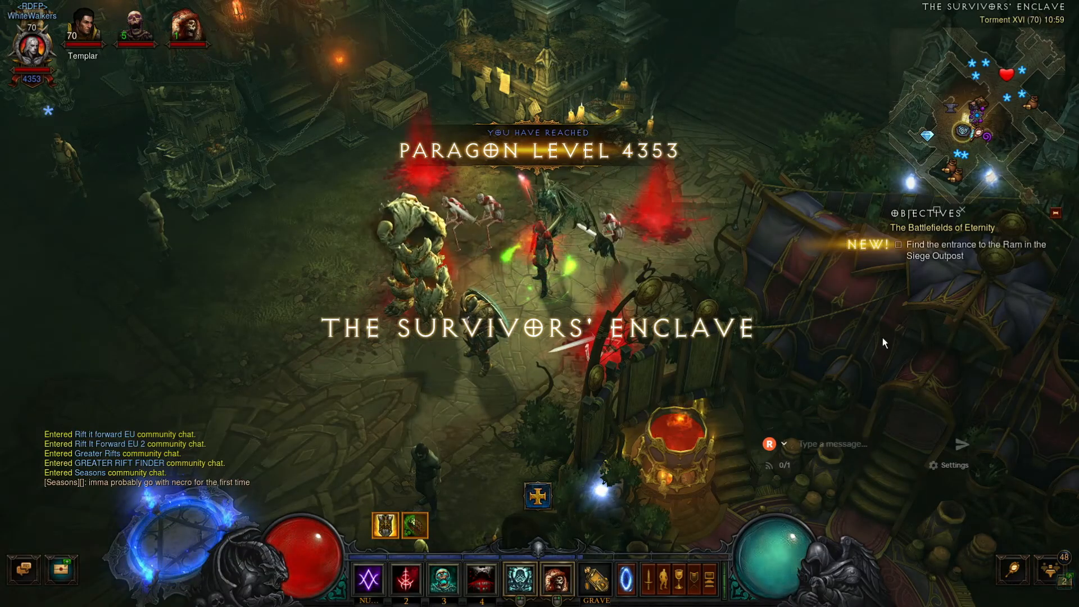
drag(843, 217, 293, 146)
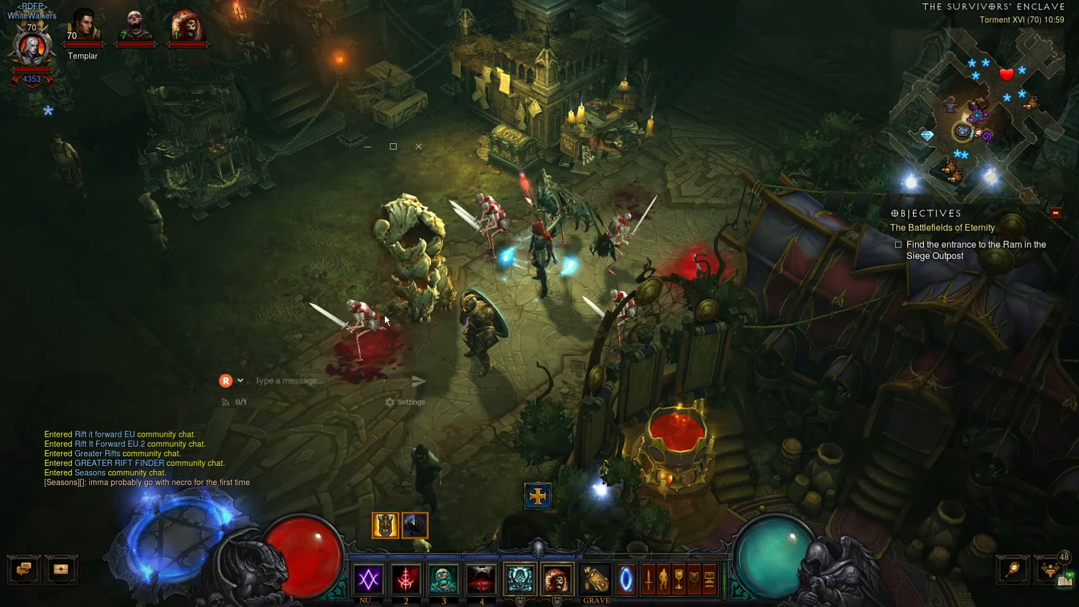
- Reopen the chat's Appearance settings over the game and set Background opacity to 100%
click(385, 403)
click(315, 209)
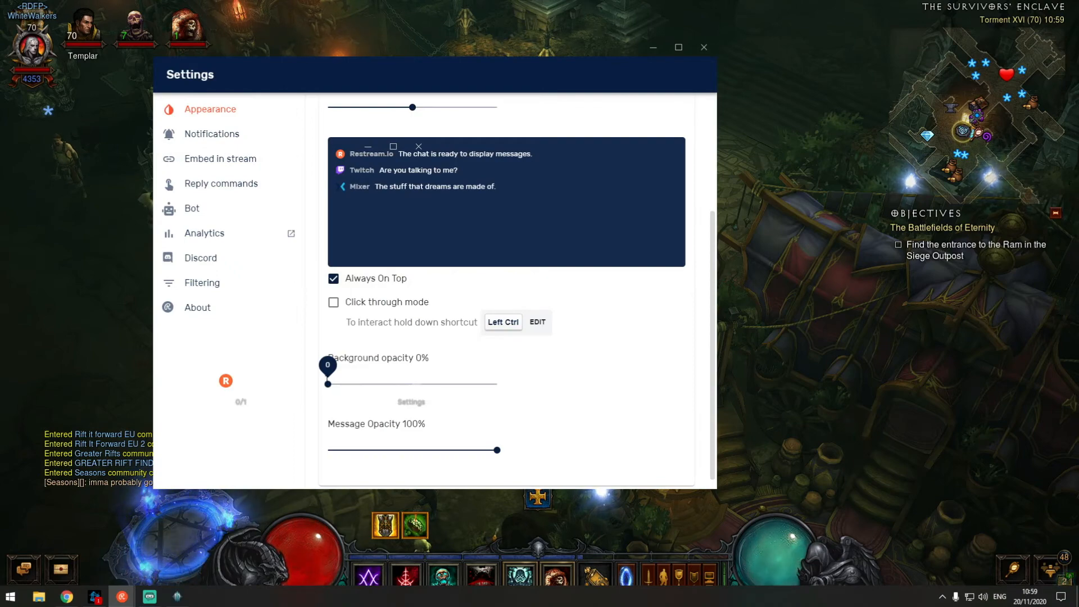
click(480, 384)
drag(479, 385, 499, 384)
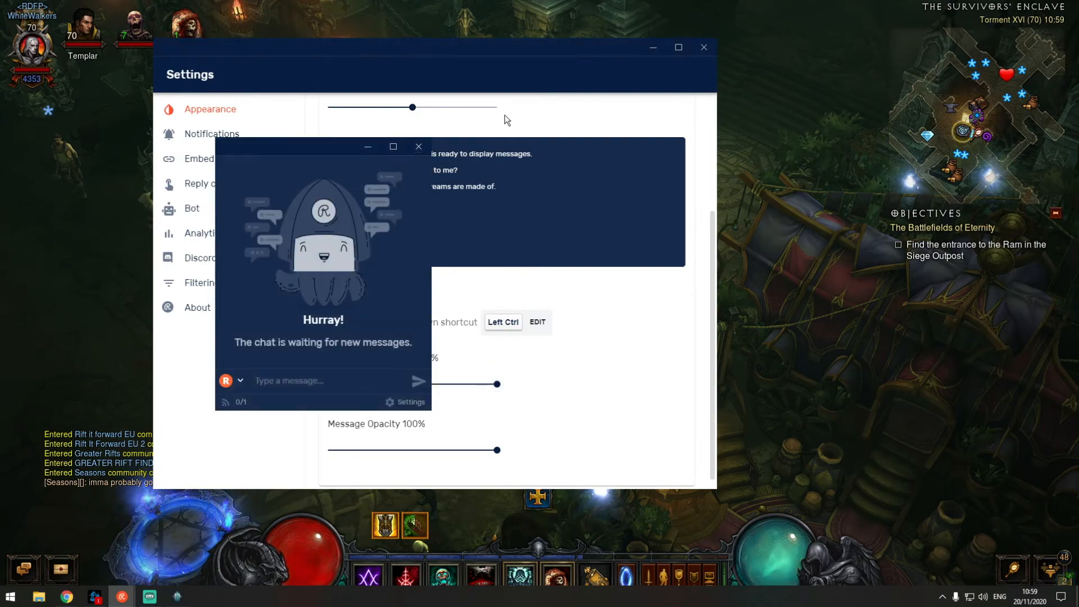
- Move the settings window clear of the chat overlay, then position and resize the overlay to cover the game's own chat area
drag(456, 50, 823, 87)
click(334, 131)
mouse_move(312, 160)
mouse_down()
mouse_move(295, 226)
mouse_move(561, 458)
mouse_up()
drag(284, 148, 229, 173)
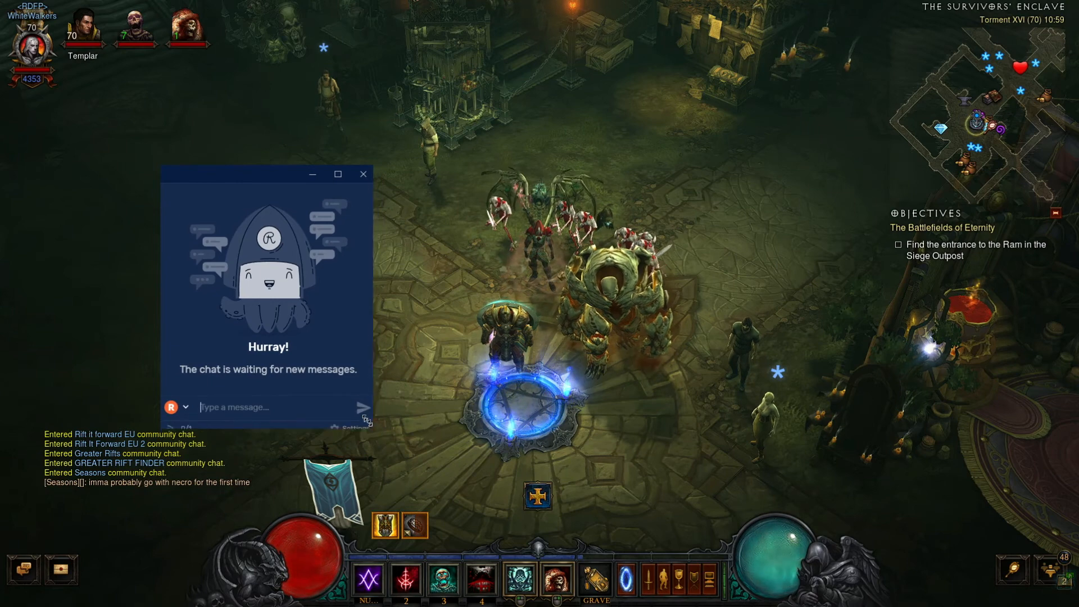
drag(366, 420, 326, 332)
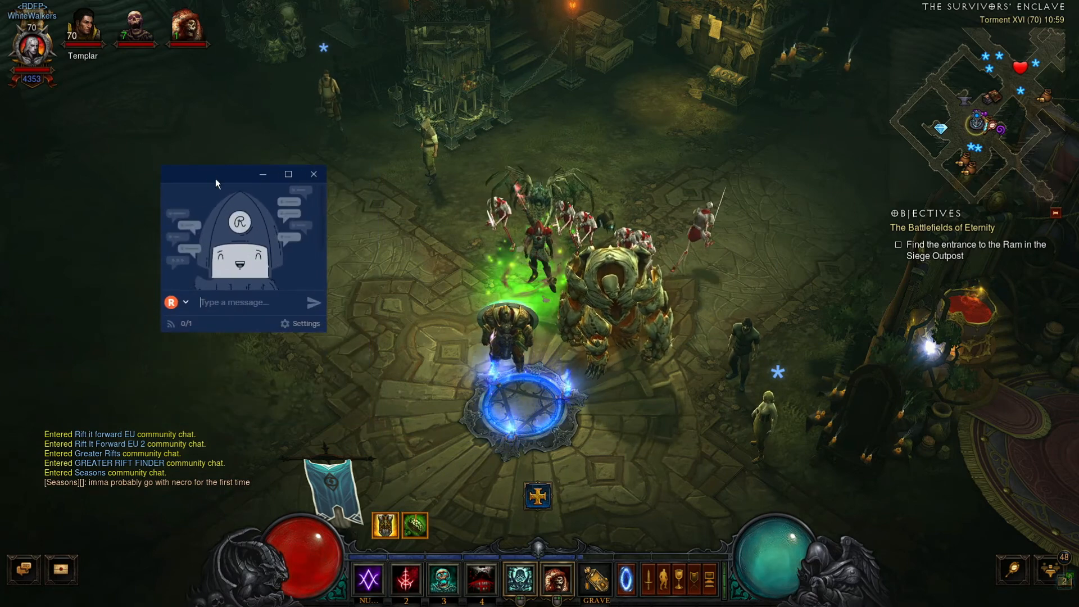
drag(215, 178, 100, 316)
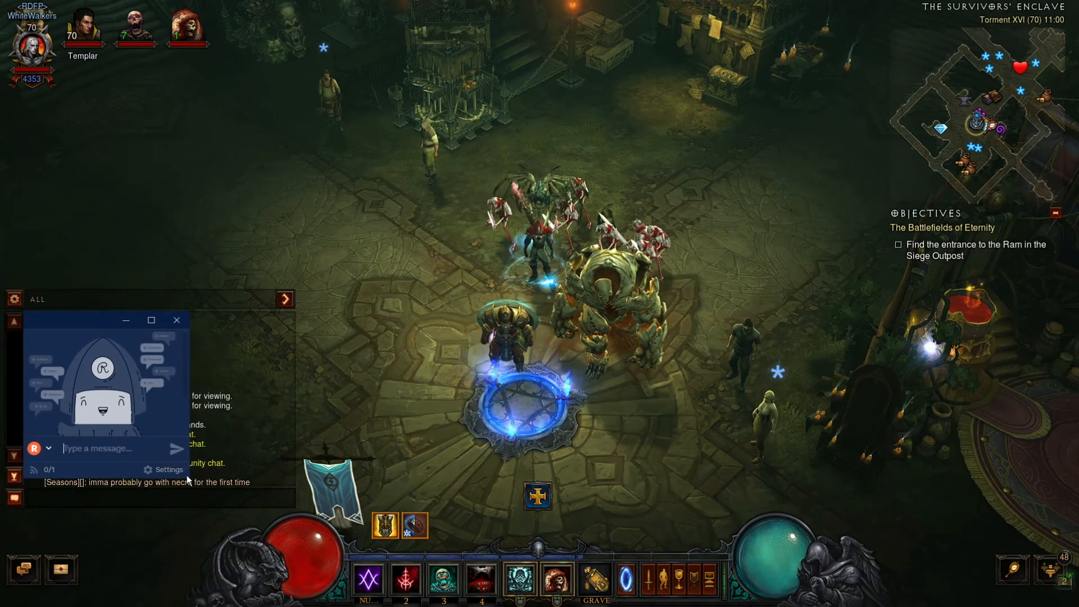
drag(186, 475, 295, 498)
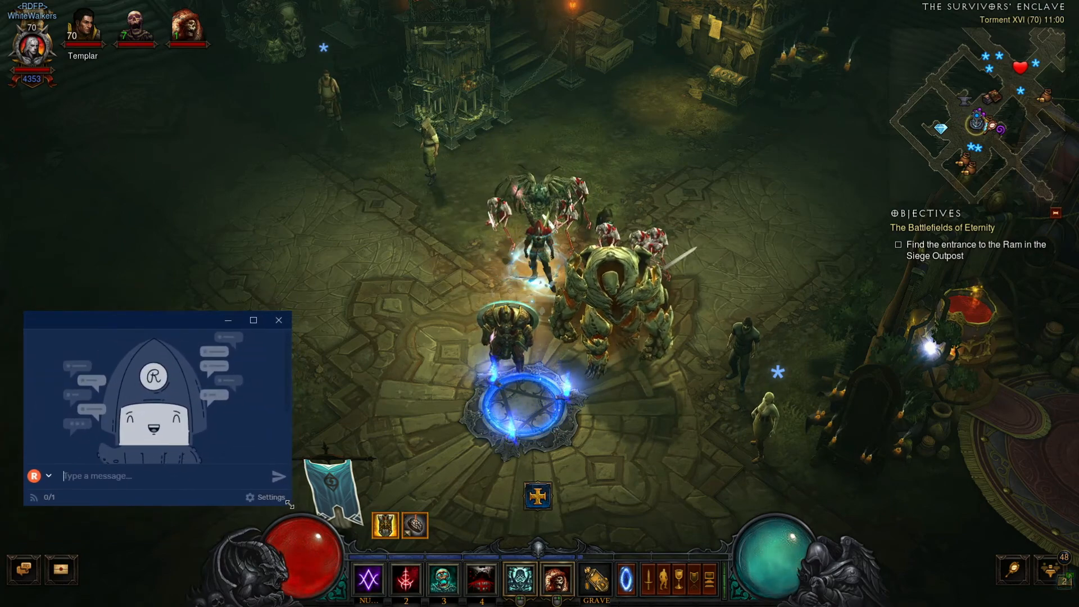
- Reopen the overlay's Appearance settings and set Background opacity to 0%
click(253, 505)
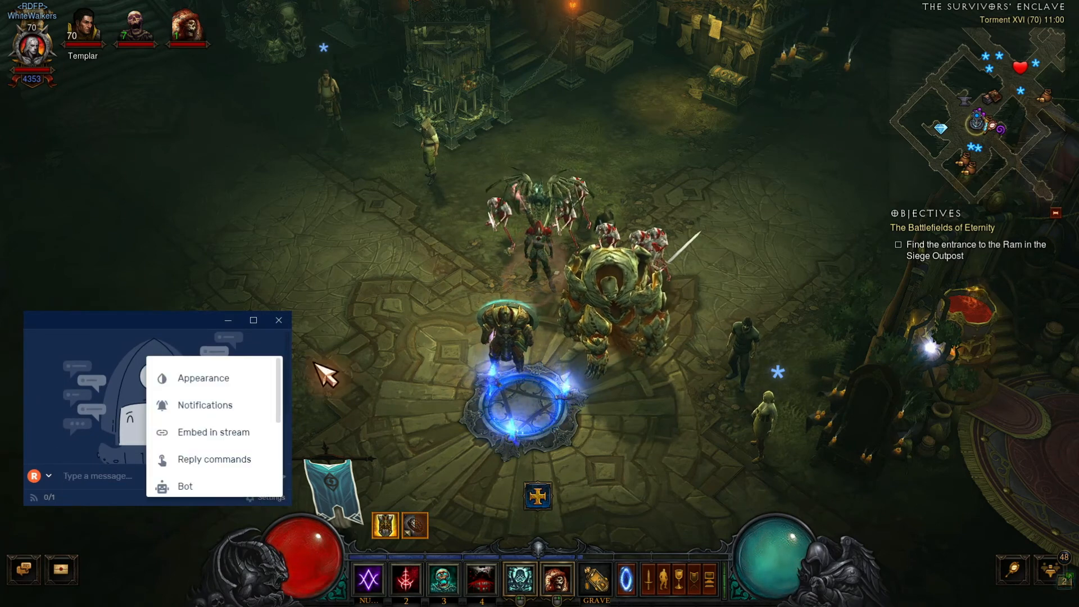
click(197, 306)
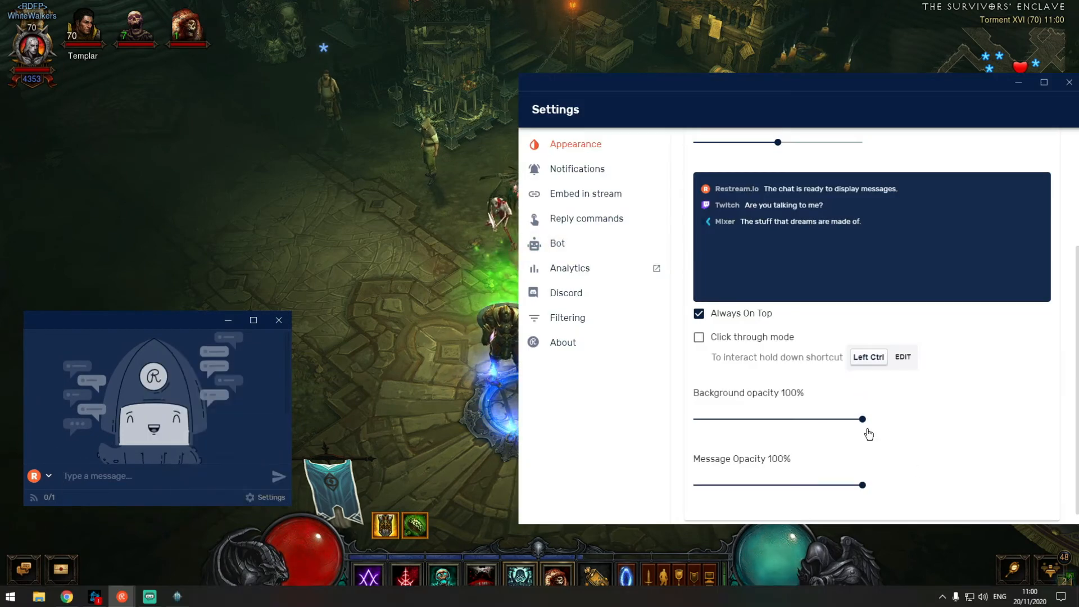
drag(865, 423, 662, 424)
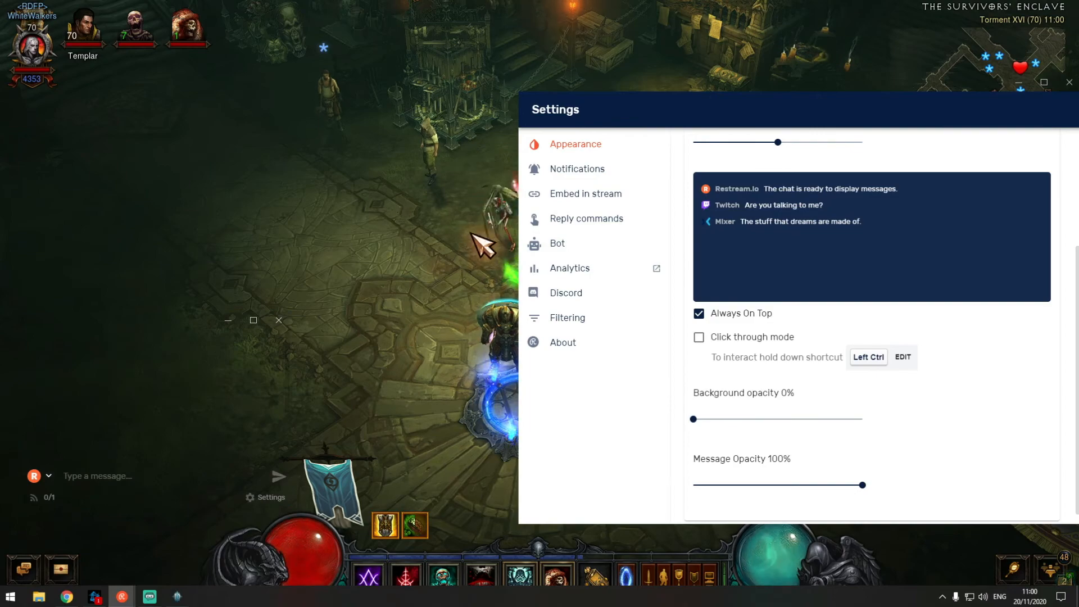
- Return to the game, compare the transparent overlay with the in-game chat, and move the overlay above the game's chat messages
mouse_move(444, 174)
mouse_down()
mouse_move(418, 315)
mouse_move(532, 386)
mouse_move(514, 365)
mouse_up()
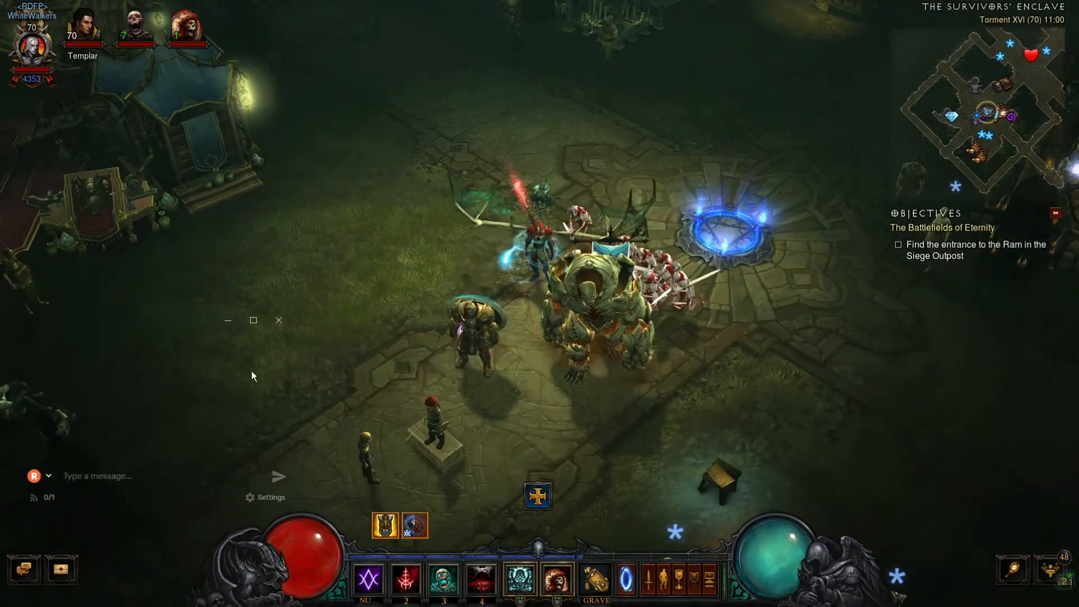
key(Return)
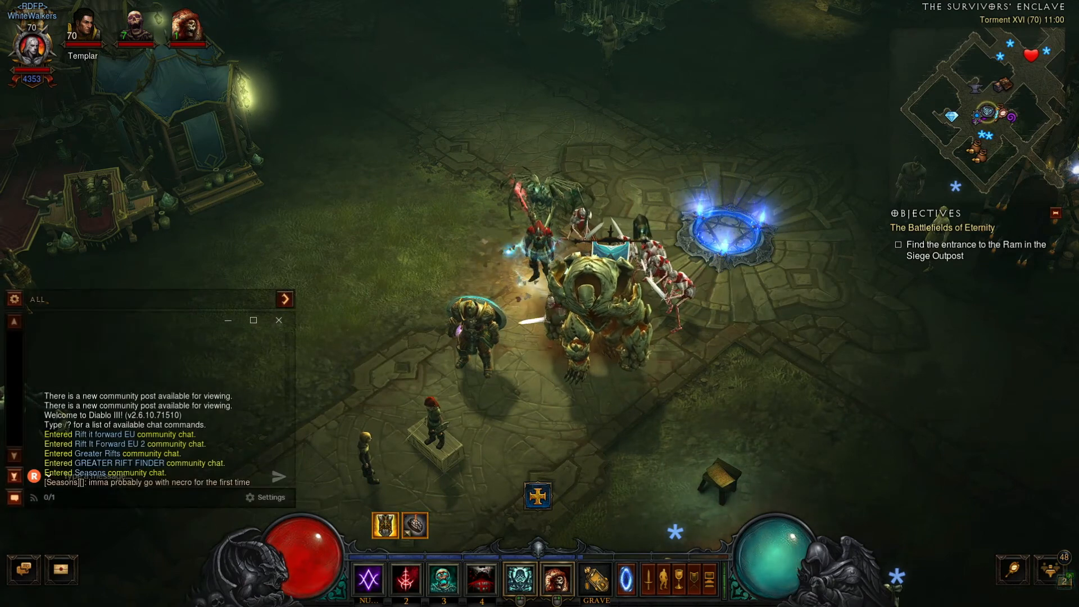
key(Return)
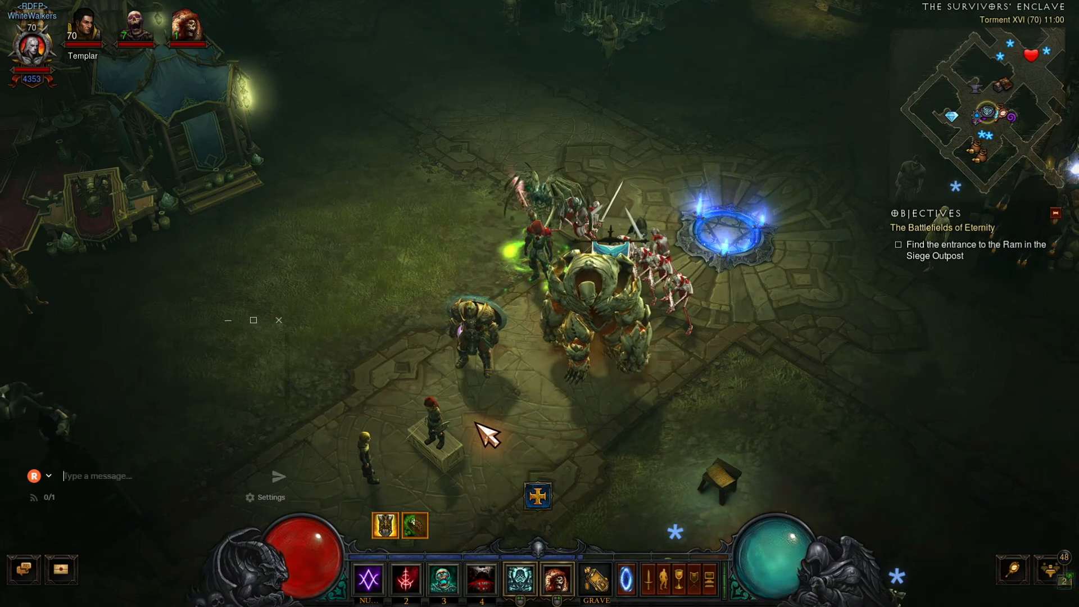
click(352, 300)
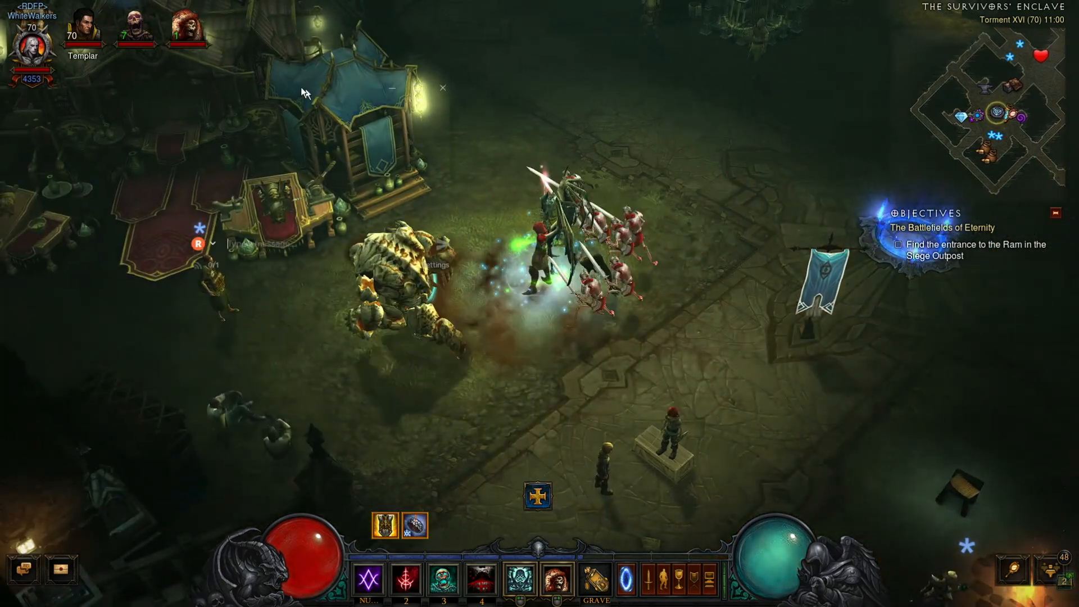
click(631, 211)
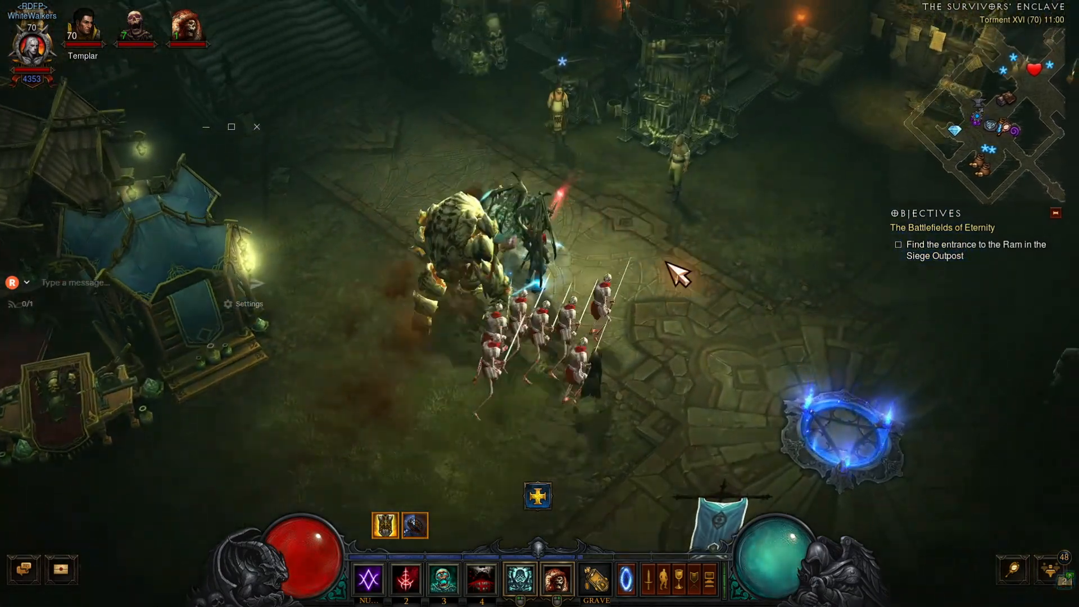
- Walk the character around The Survivors' Enclave to examine how the transparent chat overlay looks against different parts of the scene
mouse_move(679, 274)
mouse_down()
mouse_move(696, 248)
mouse_move(696, 308)
mouse_move(667, 289)
mouse_move(564, 392)
mouse_move(356, 342)
mouse_move(400, 368)
mouse_move(443, 255)
mouse_move(587, 178)
mouse_move(752, 269)
mouse_move(679, 285)
mouse_move(568, 253)
mouse_move(393, 330)
mouse_move(398, 355)
mouse_up()
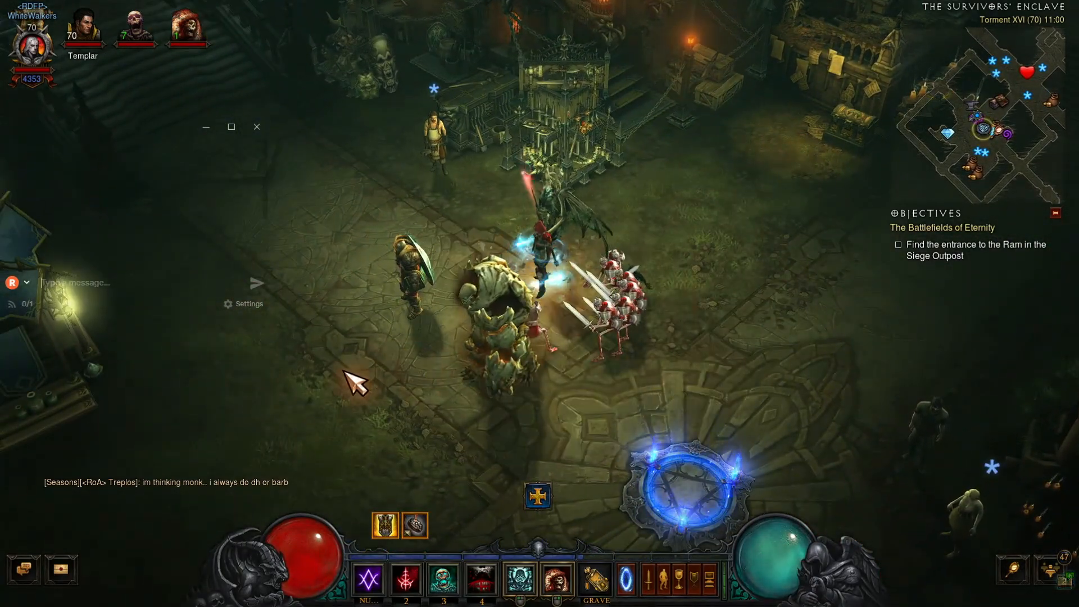
mouse_move(351, 382)
mouse_down()
mouse_move(251, 404)
mouse_move(396, 278)
mouse_up()
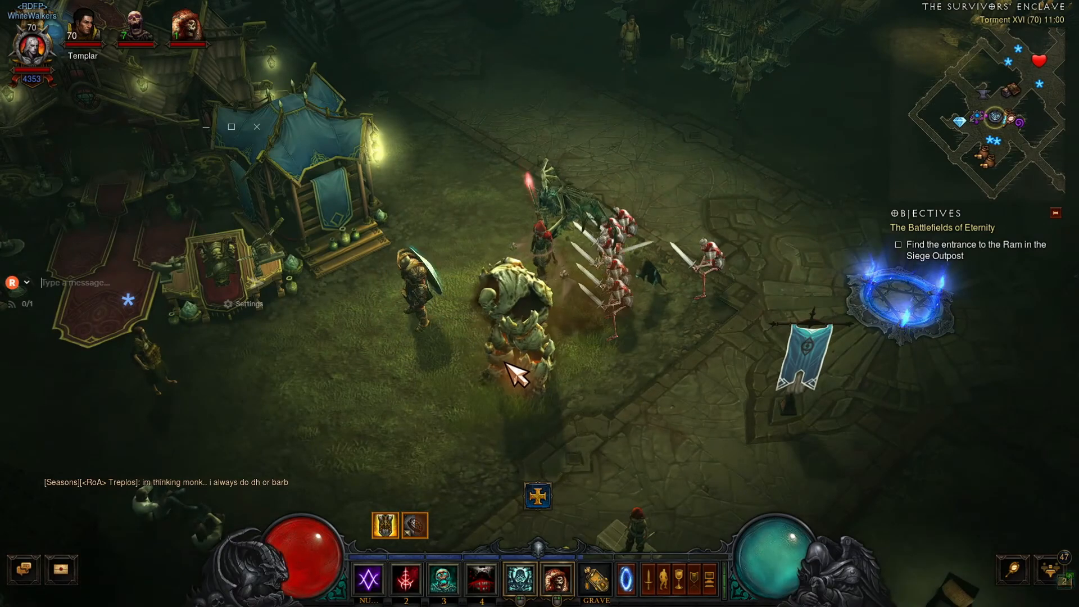
mouse_move(506, 364)
mouse_down()
mouse_move(448, 379)
mouse_move(635, 234)
mouse_move(628, 191)
mouse_move(641, 294)
mouse_move(565, 430)
mouse_up()
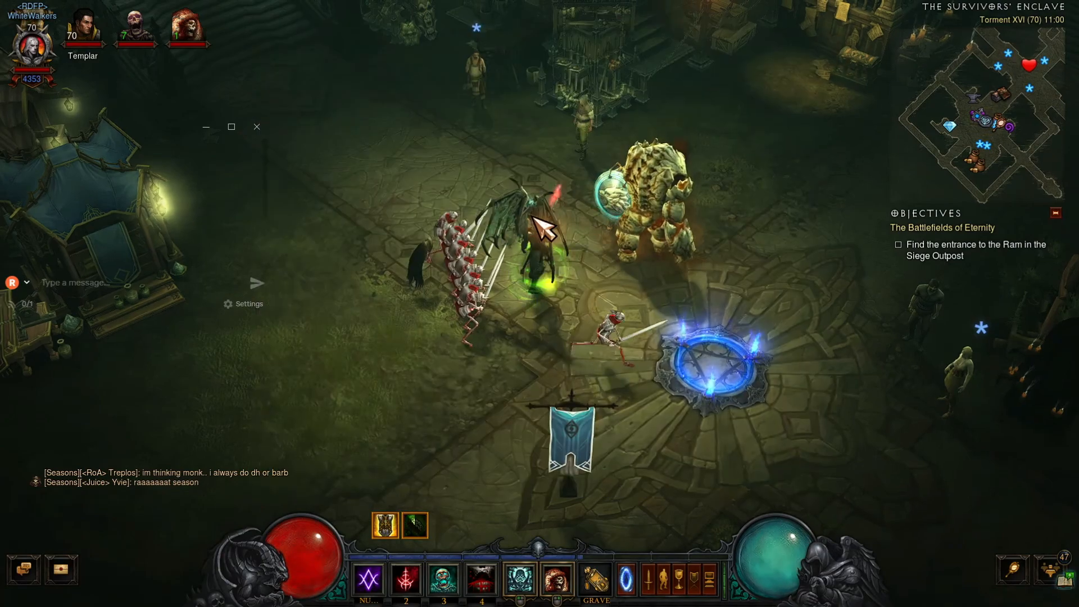
mouse_move(532, 216)
mouse_down()
mouse_move(593, 229)
mouse_move(398, 348)
mouse_move(315, 335)
mouse_move(566, 369)
mouse_move(573, 231)
mouse_move(533, 136)
mouse_move(635, 194)
mouse_move(626, 247)
mouse_move(622, 213)
mouse_move(538, 137)
mouse_move(727, 348)
mouse_move(444, 357)
mouse_move(475, 346)
mouse_move(511, 284)
mouse_move(508, 362)
mouse_move(515, 294)
mouse_move(610, 370)
mouse_move(441, 405)
mouse_move(351, 386)
mouse_move(328, 247)
mouse_up()
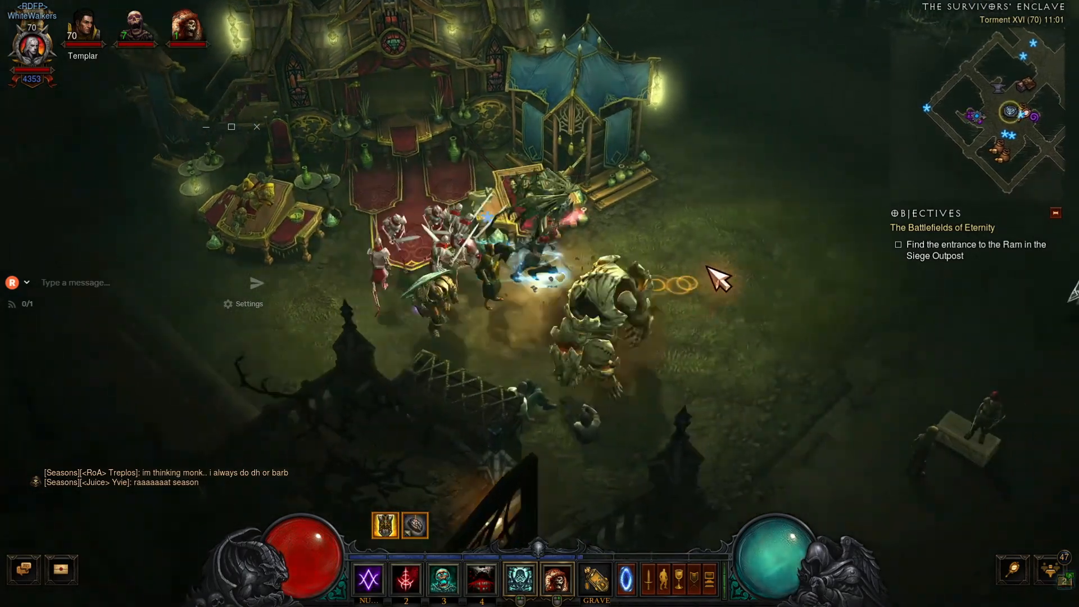
mouse_move(719, 278)
mouse_down()
mouse_move(667, 219)
mouse_move(677, 239)
mouse_move(395, 415)
mouse_up()
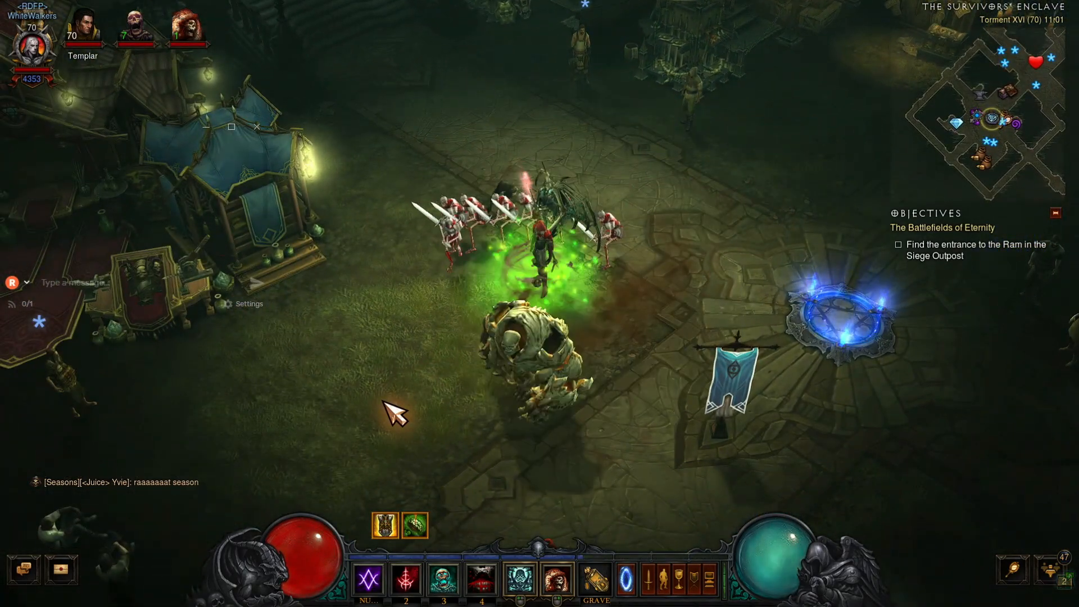